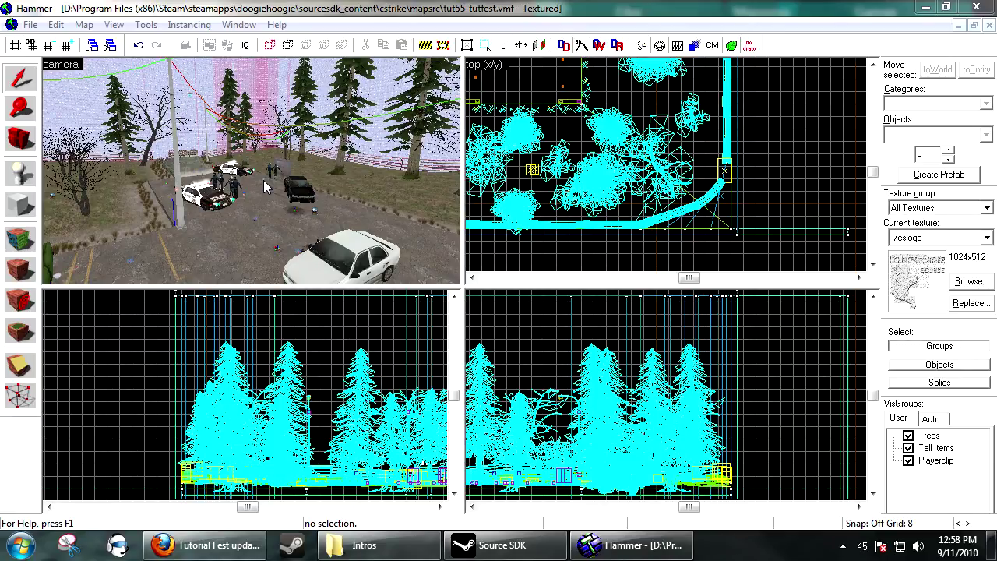
# Examine the parking lot with its police cars and surroundings in the 3D camera view and the top view.
pyautogui.click(586, 237)
pyautogui.press('w')
pyautogui.press('a')
pyautogui.press('w')
pyautogui.press('s')
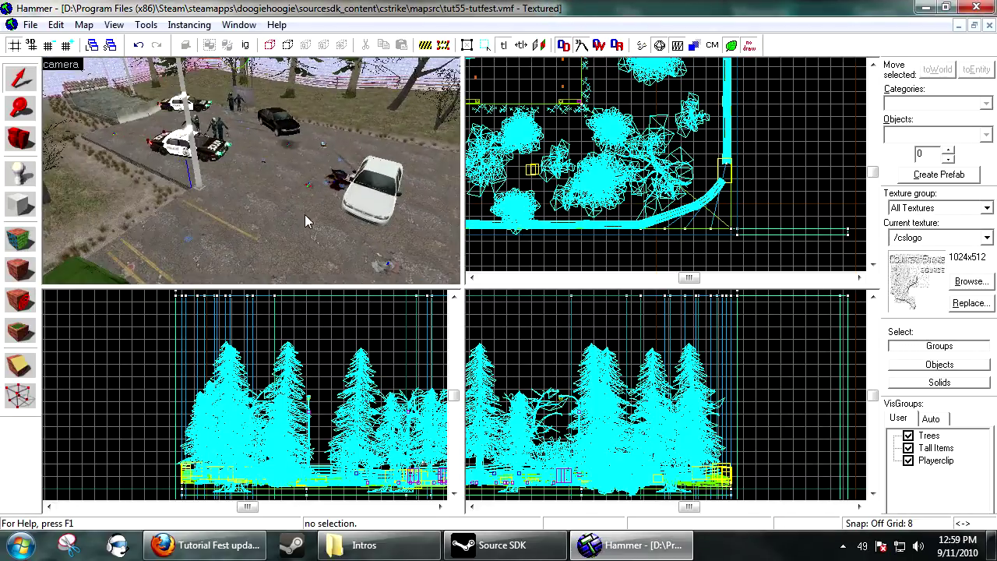
pyautogui.scroll(-8, 692, 214)
pyautogui.scroll(1, 671, 150)
pyautogui.scroll(5, 674, 155)
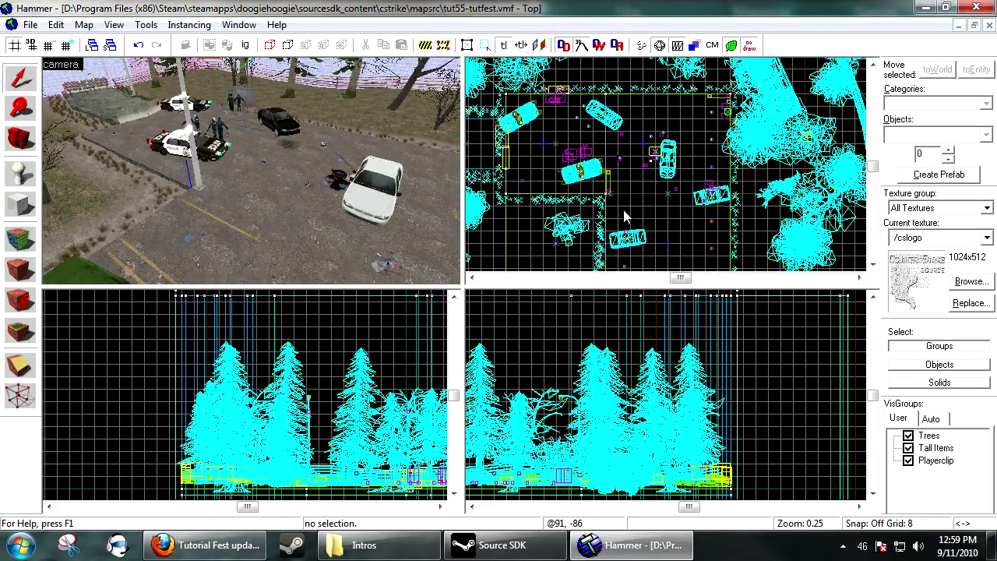
pyautogui.press('z')
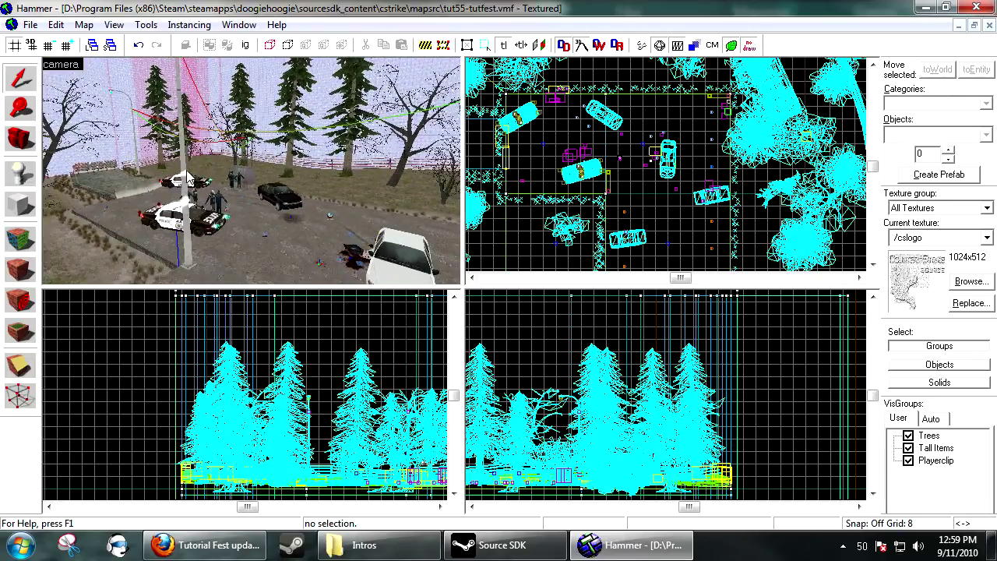
pyautogui.press('z')
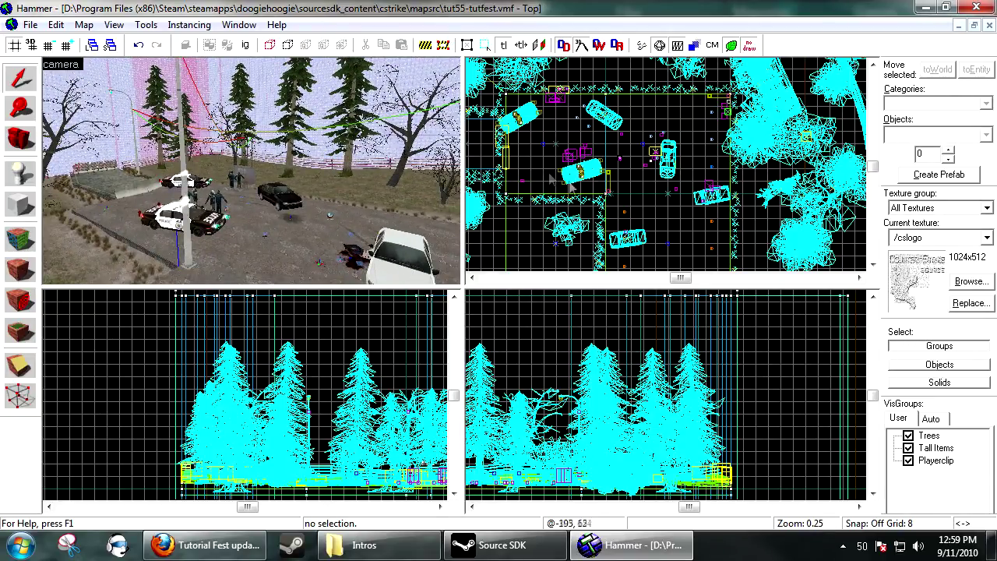
# Open the expert compile settings and review the bsp, vis and light commands of the HDR Full Compile configuration.
pyautogui.click(659, 45)
pyautogui.click(337, 379)
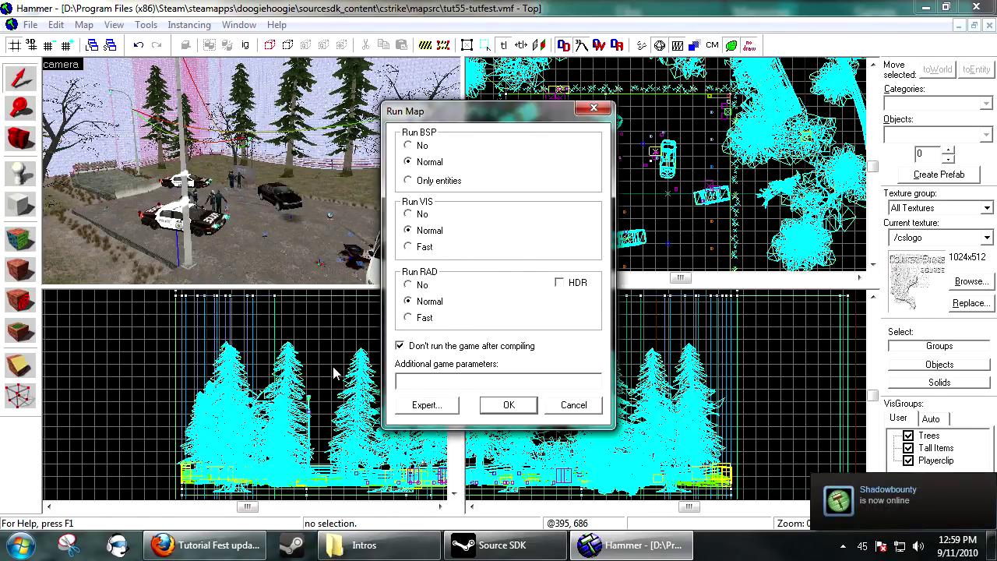
pyautogui.click(560, 284)
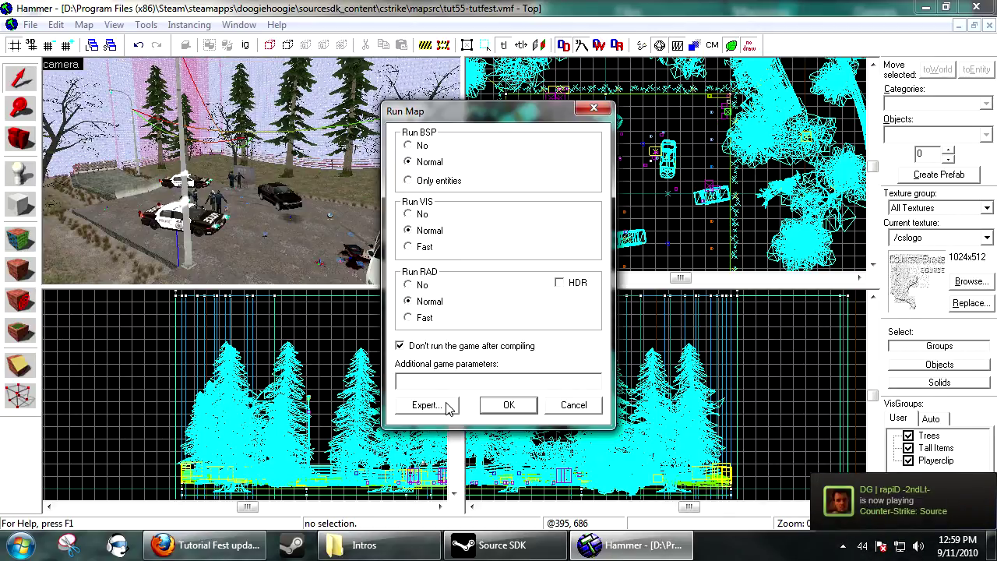
pyautogui.click(427, 405)
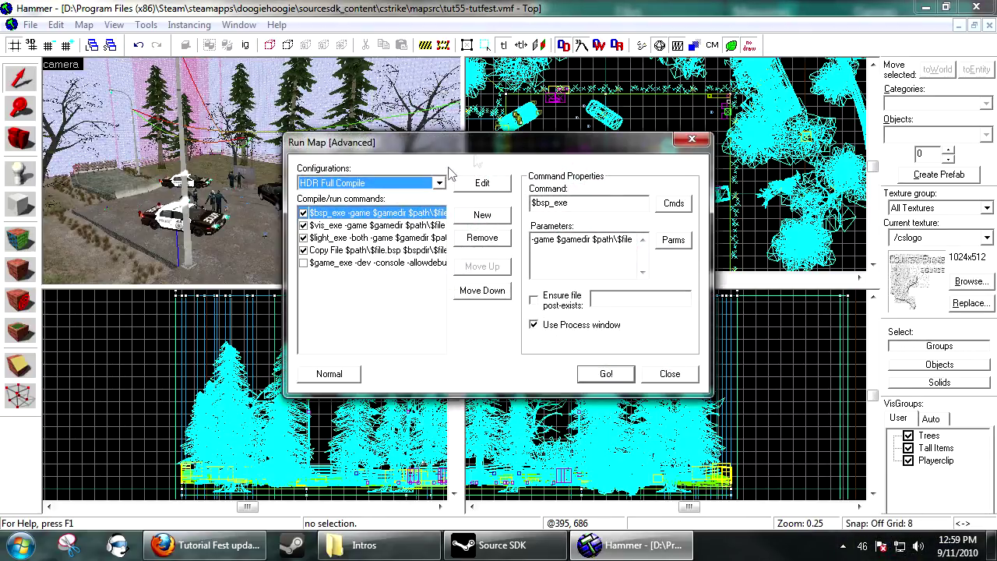
pyautogui.click(440, 184)
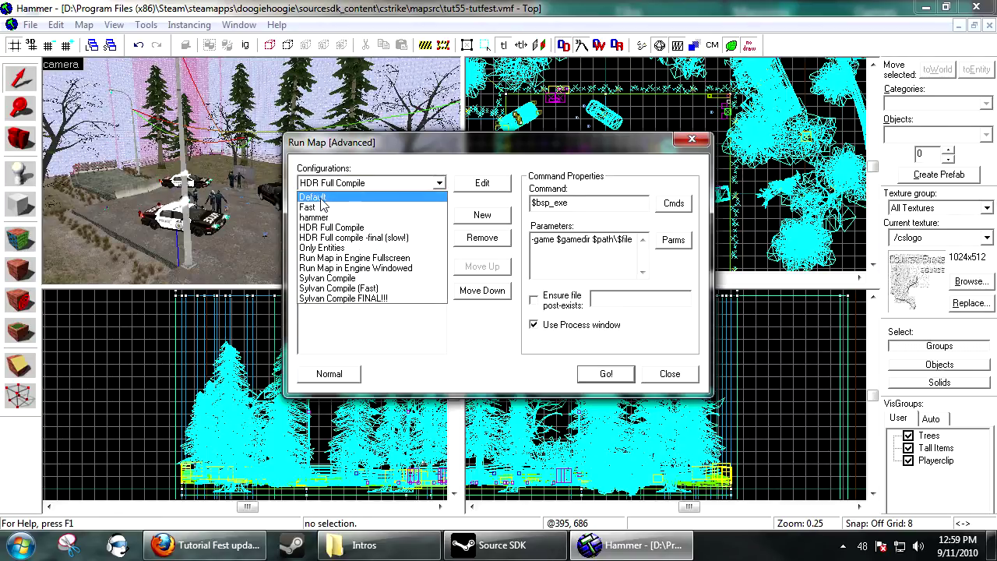
pyautogui.click(357, 227)
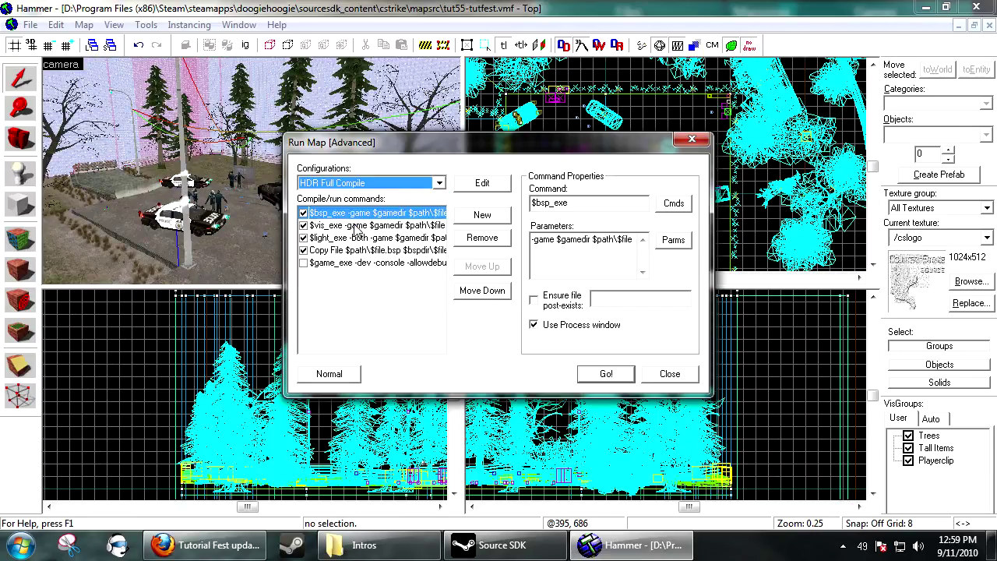
pyautogui.click(355, 239)
pyautogui.click(364, 226)
pyautogui.click(370, 214)
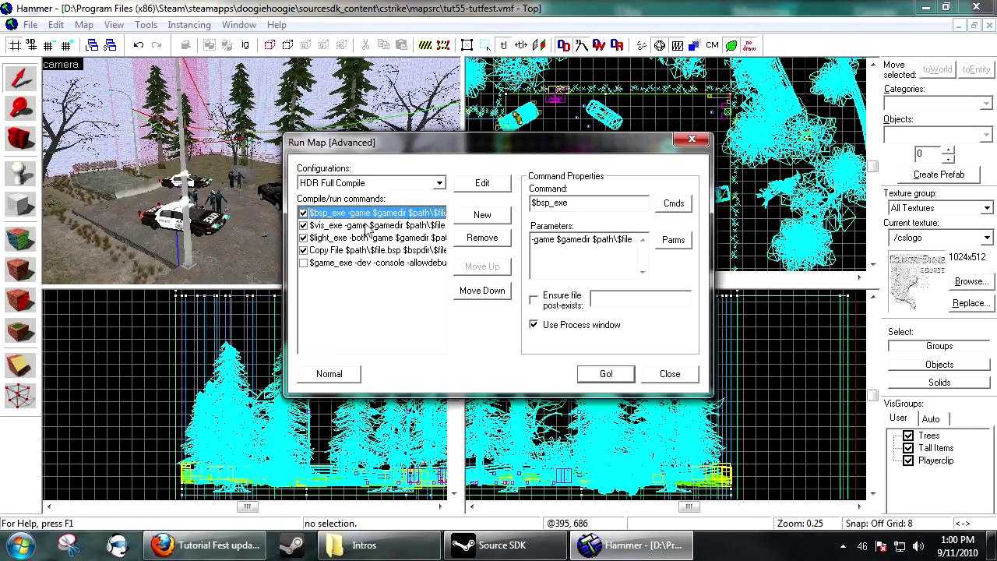
# Switch to the Sylvan Compile configuration and examine the parameters of its $light_exe command.
pyautogui.click(440, 183)
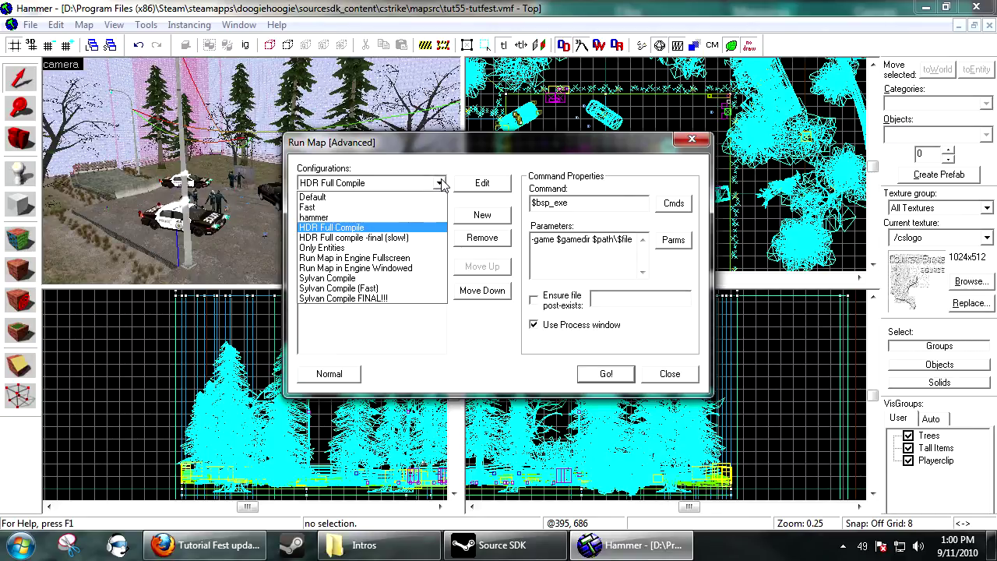
pyautogui.click(366, 278)
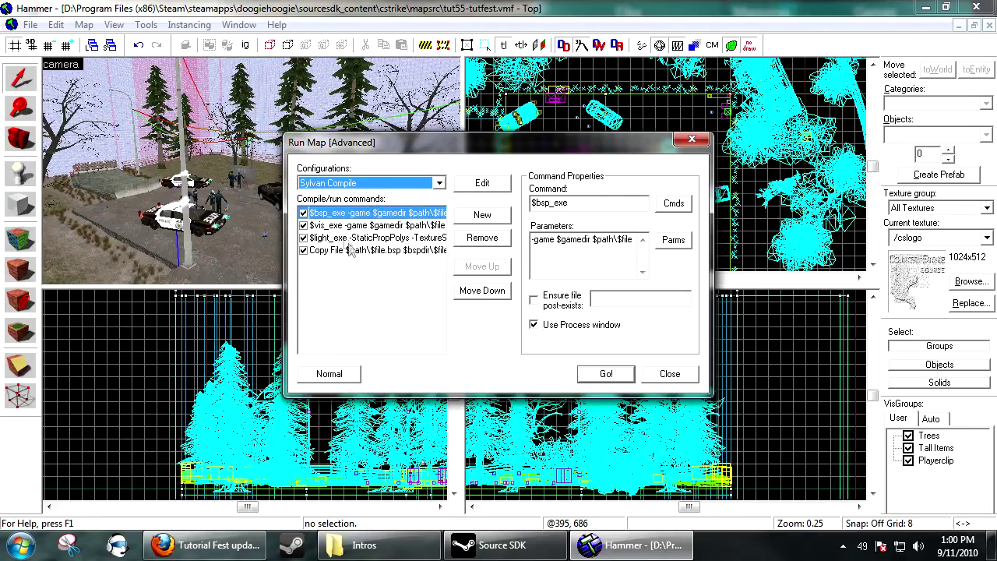
pyautogui.click(413, 250)
pyautogui.click(418, 237)
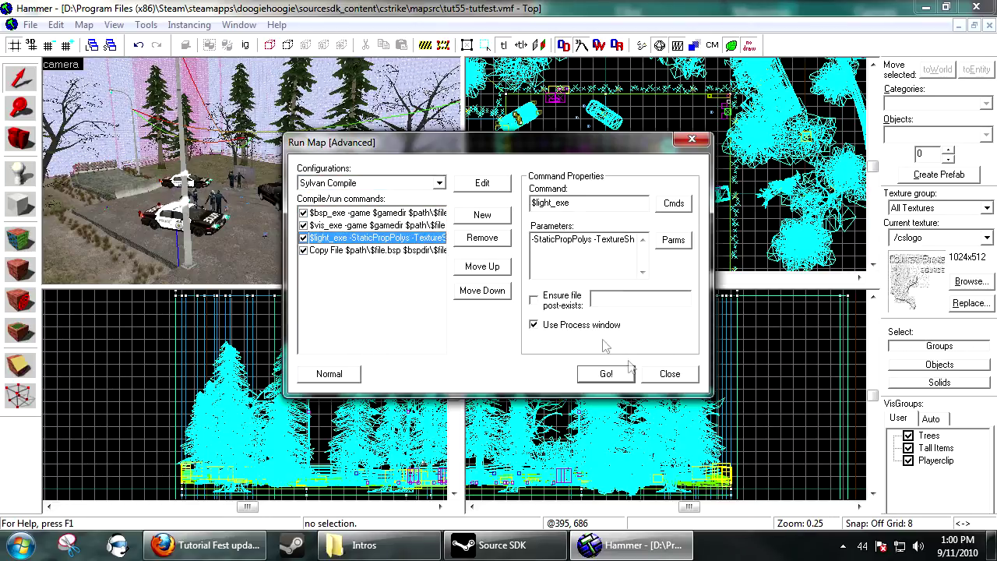
# Choose the Sylvan Compile FINAL!!! configuration and close the expert compile settings without compiling.
pyautogui.click(390, 183)
pyautogui.click(374, 289)
pyautogui.press('Down')
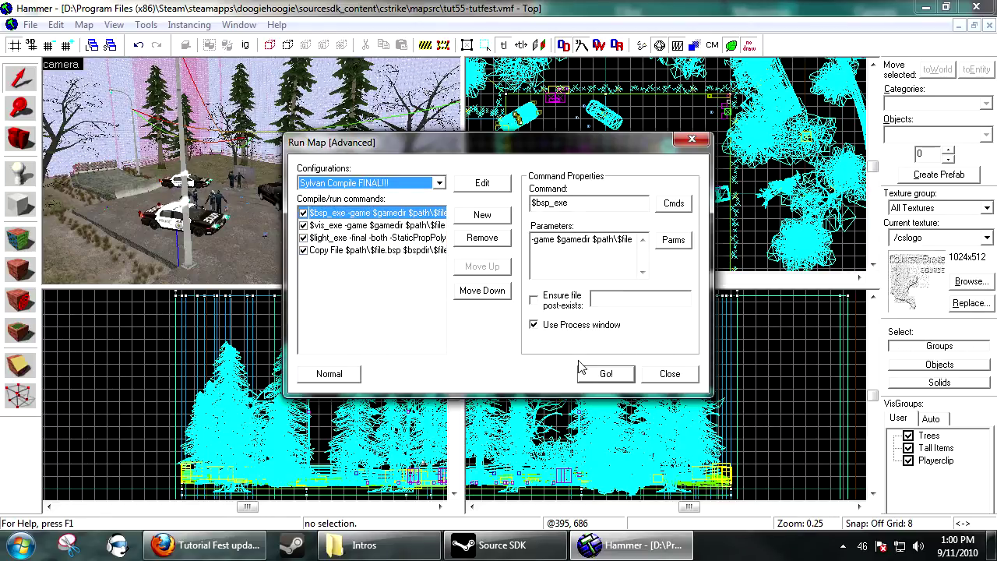
pyautogui.click(669, 373)
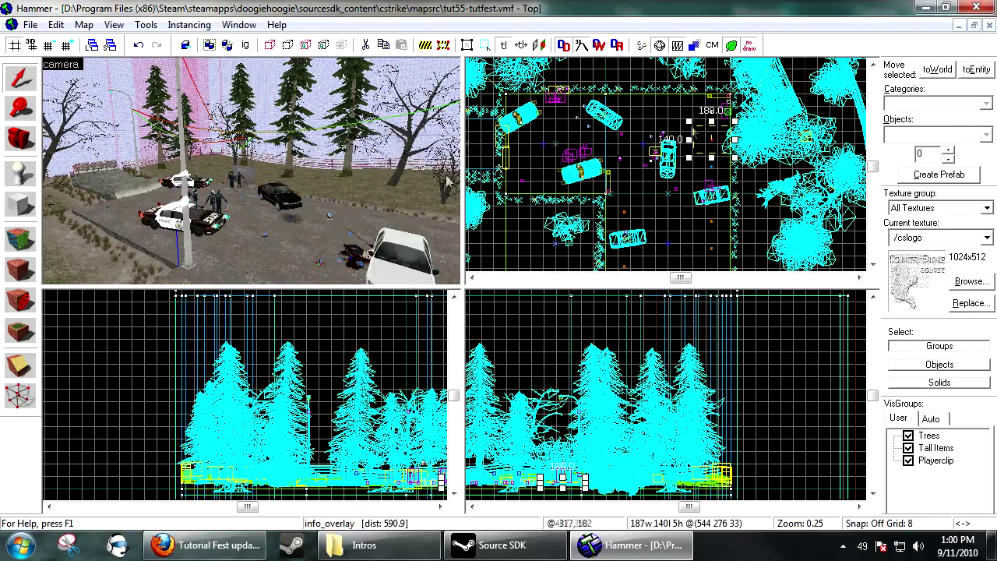
# Place a point entity on the pavement between the green and white cars and set its class to env_tonemap_controller.
pyautogui.press('s')
pyautogui.press('Down')
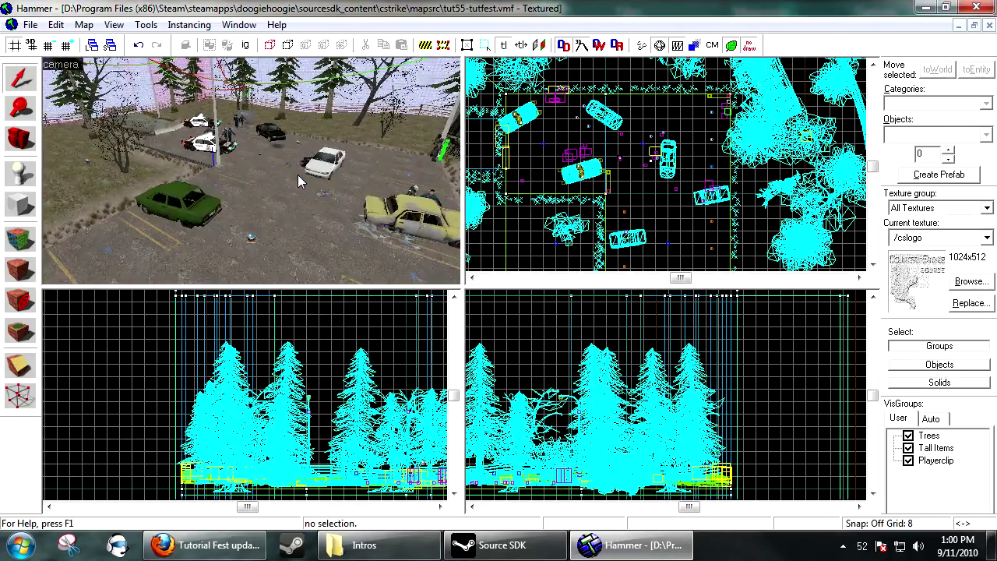
pyautogui.press('a')
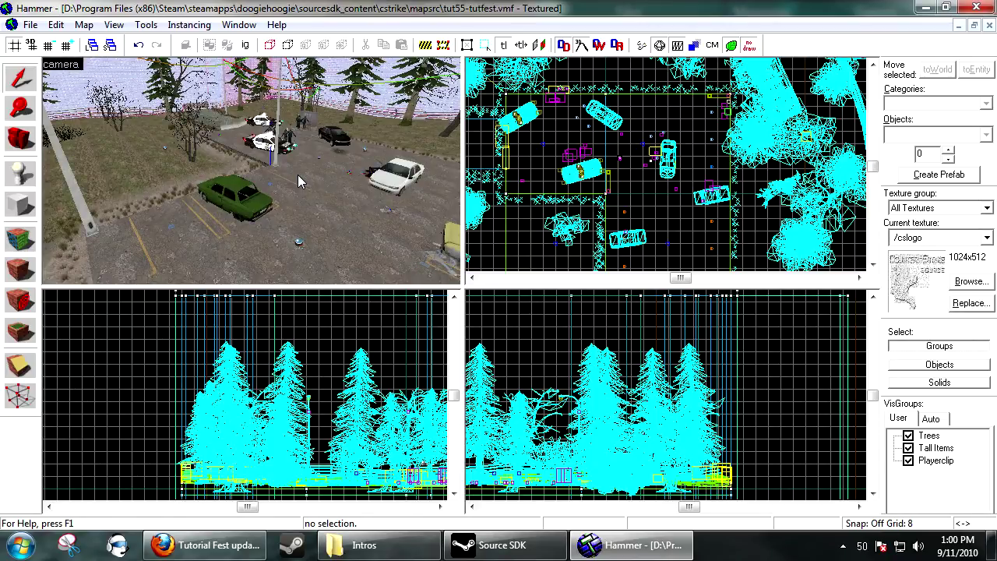
pyautogui.press('w')
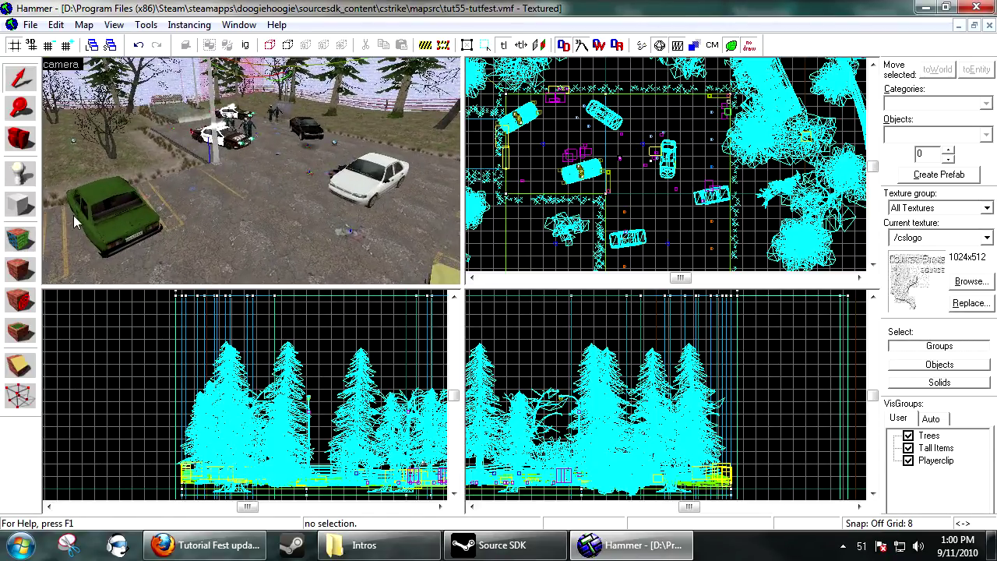
pyautogui.click(19, 175)
pyautogui.click(246, 264)
pyautogui.hotkey('alt', 'Return')
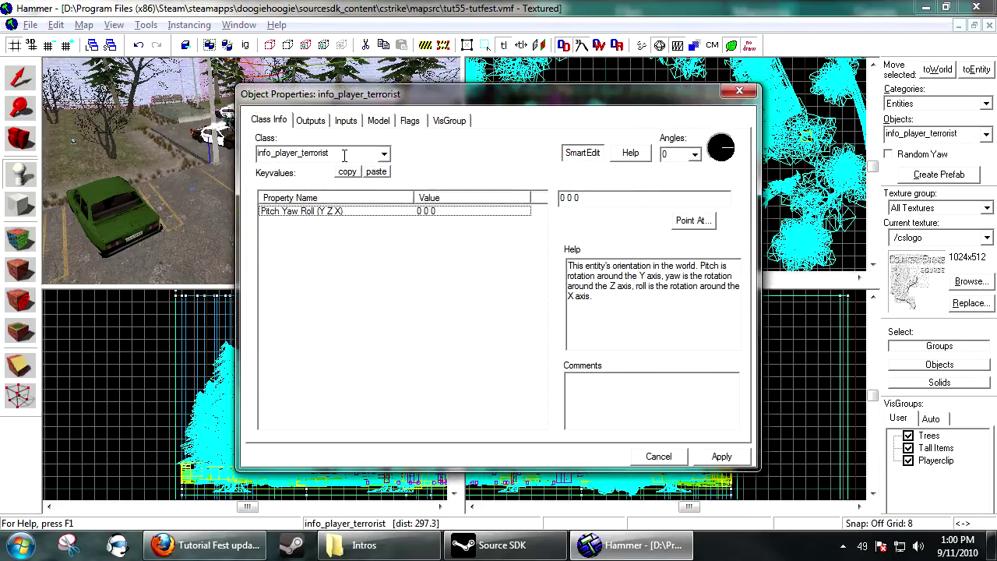
pyautogui.write('env_ton')
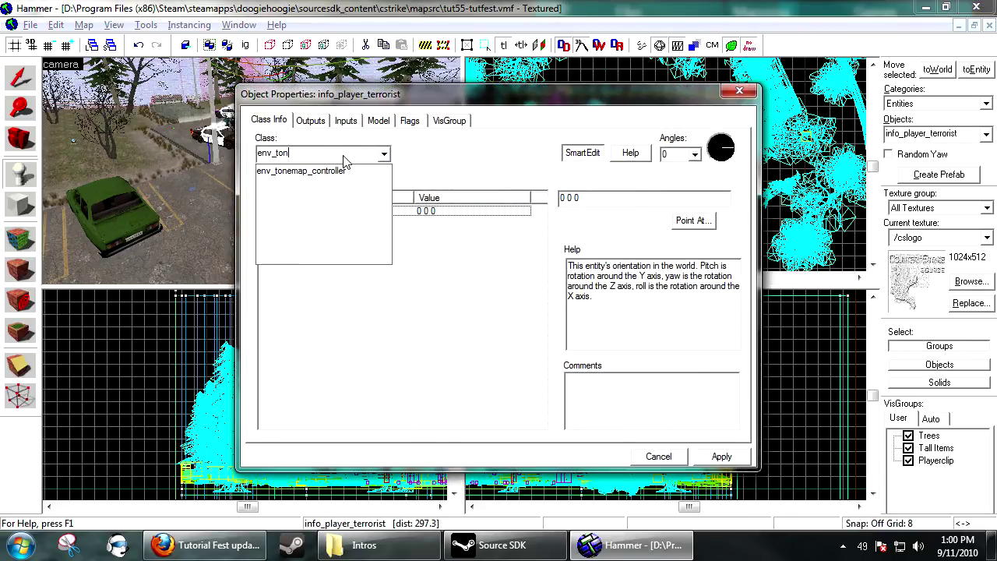
pyautogui.press('Down')
pyautogui.press('Return')
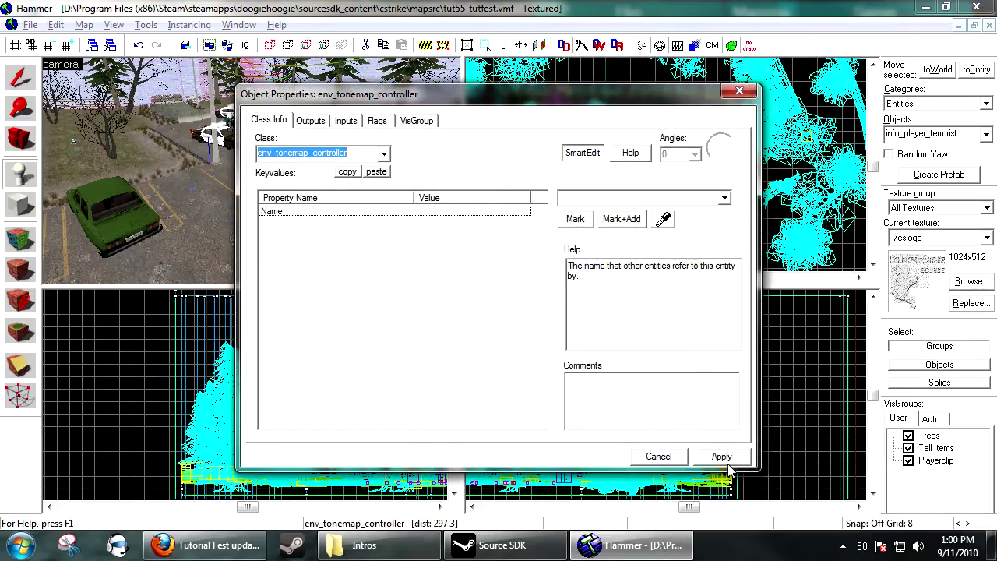
# Name the env_tonemap_controller entity tonemap, apply the change and close its properties.
pyautogui.click(572, 197)
pyautogui.write('ton')
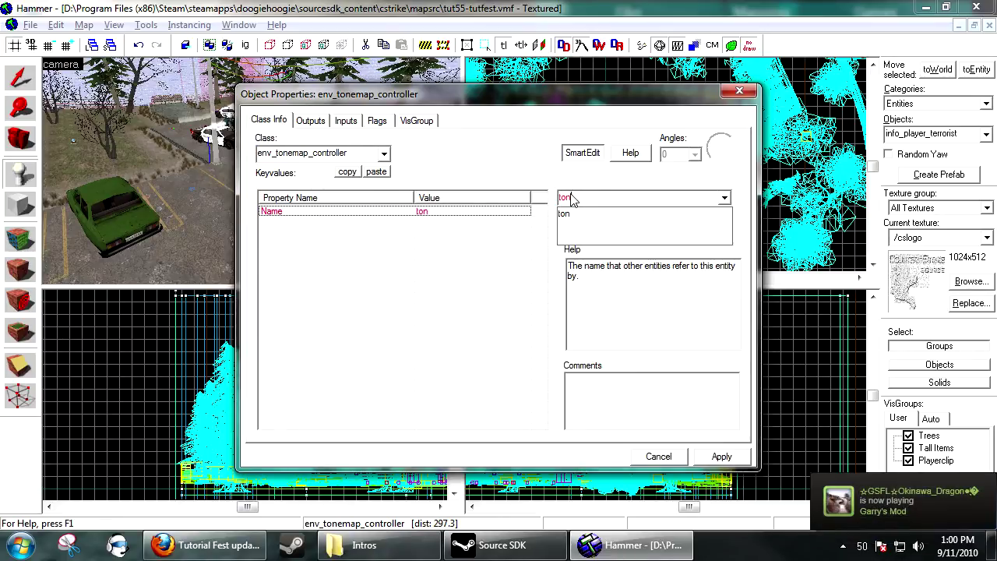
pyautogui.write('emap')
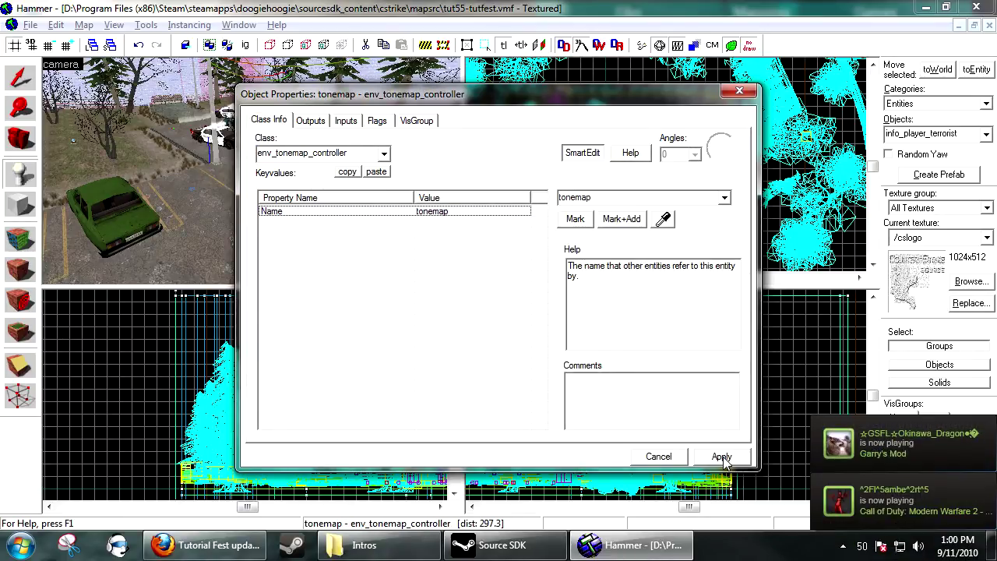
pyautogui.click(721, 457)
pyautogui.click(658, 457)
# Align the tonemap controller to the grid and place a copy directly beside it in the top view.
pyautogui.scroll(-5, 643, 188)
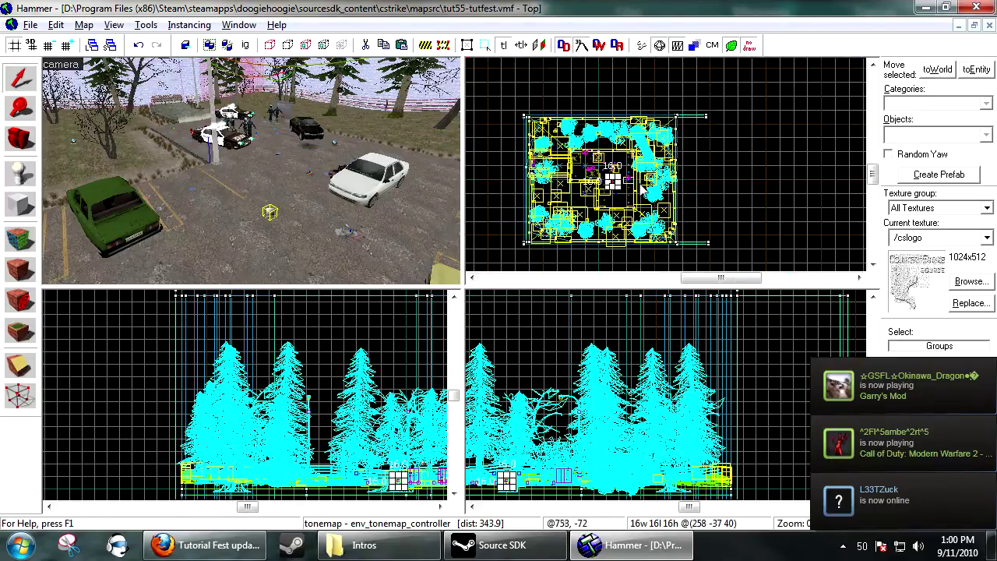
pyautogui.scroll(6, 643, 188)
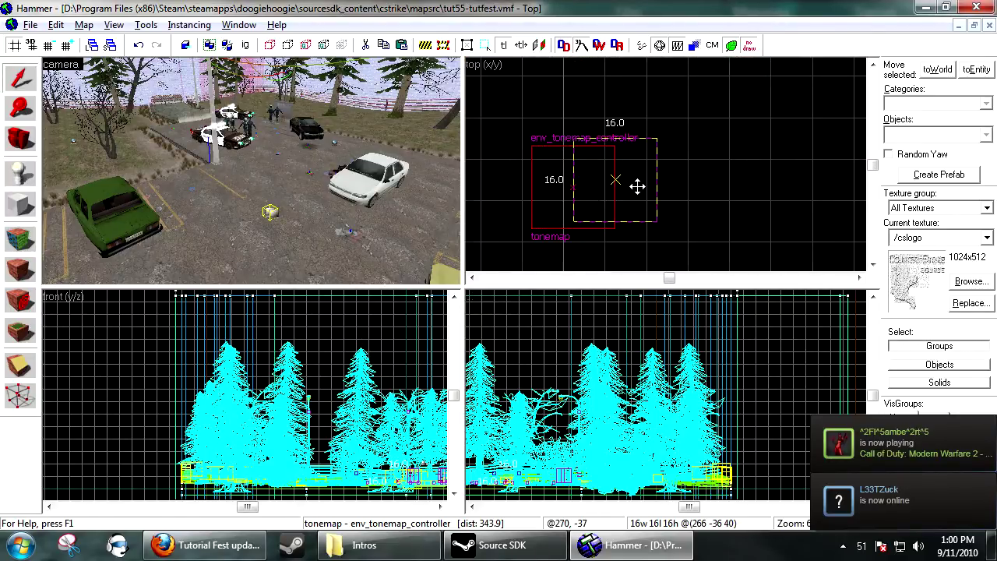
pyautogui.moveTo(637, 186); pyautogui.dragTo(681, 165)
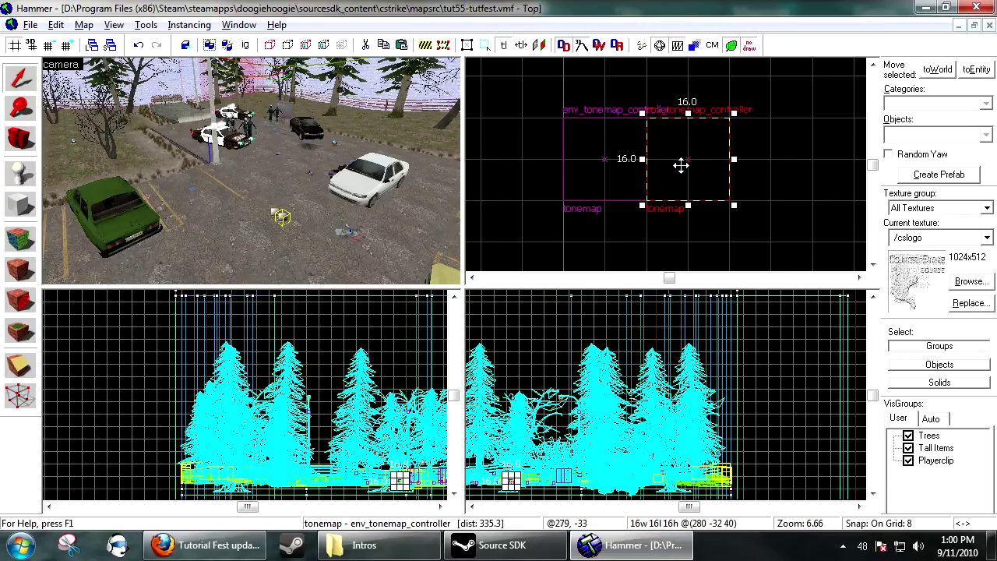
# Change the class of the copied entity to logic_auto and close its properties.
pyautogui.doubleClick(681, 165)
pyautogui.write('lo')
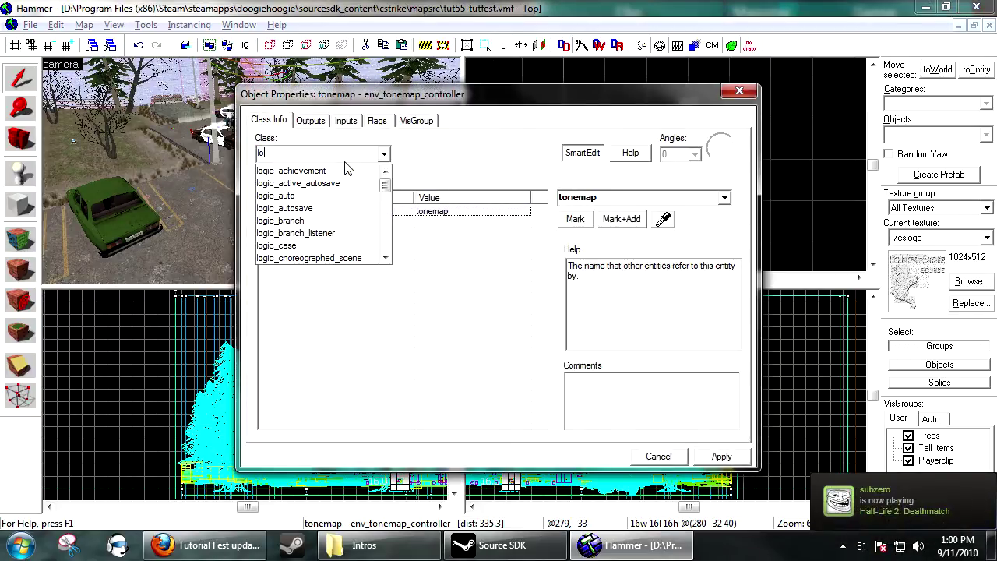
pyautogui.write('gic_auto')
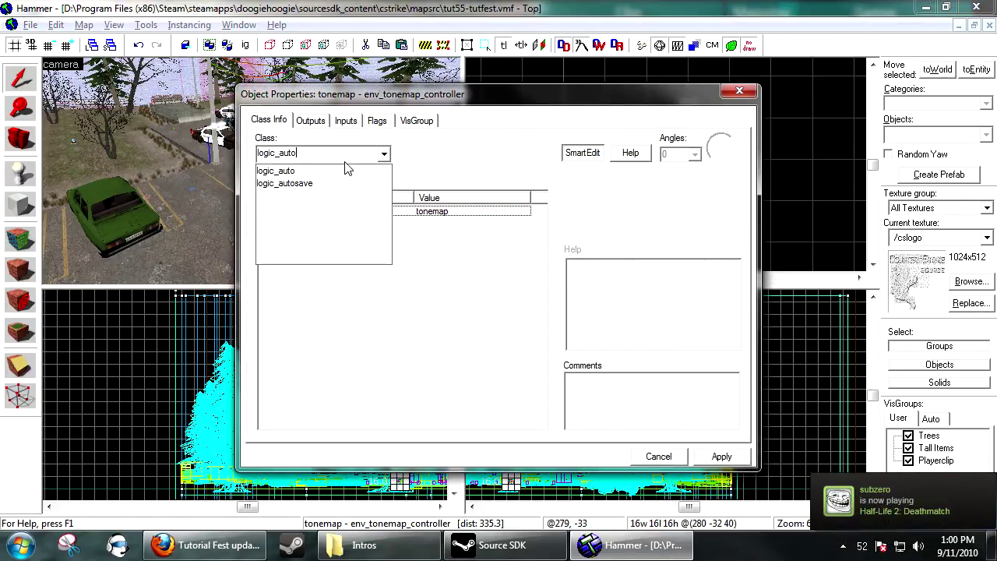
pyautogui.click(348, 170)
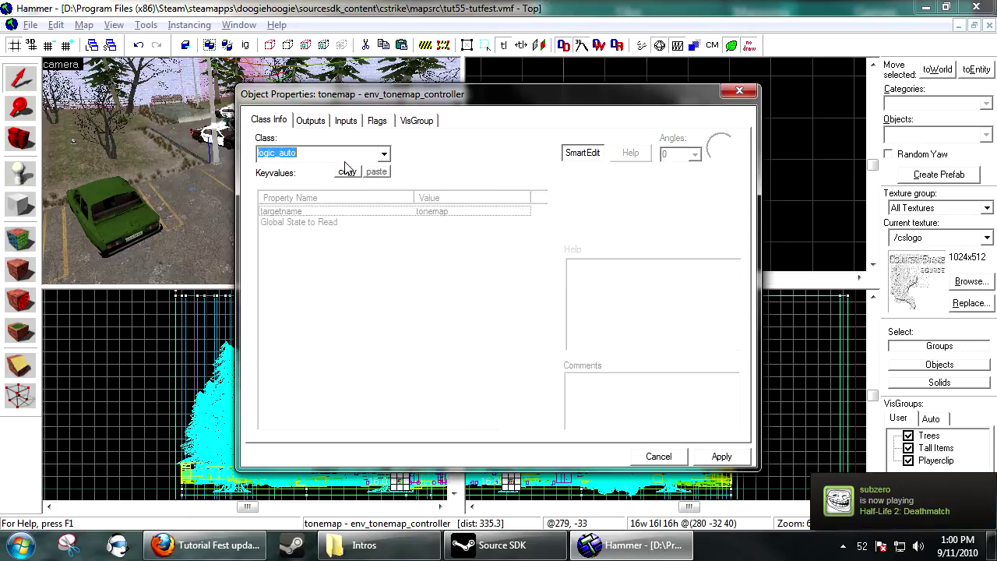
pyautogui.click(668, 454)
# Add an output to the logic_auto entity that fires on OnMapSpawn.
pyautogui.press('w')
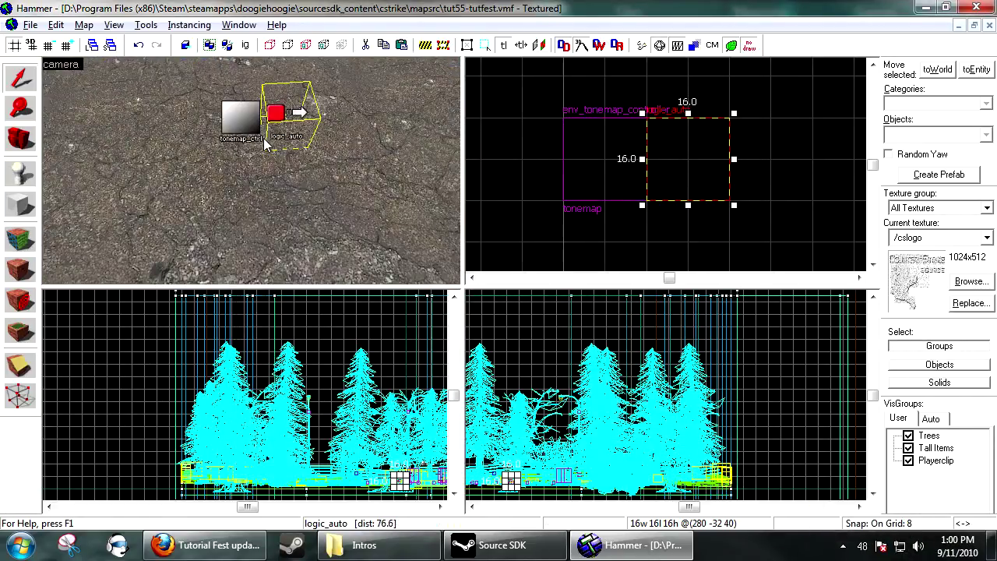
pyautogui.press('w')
pyautogui.press('a')
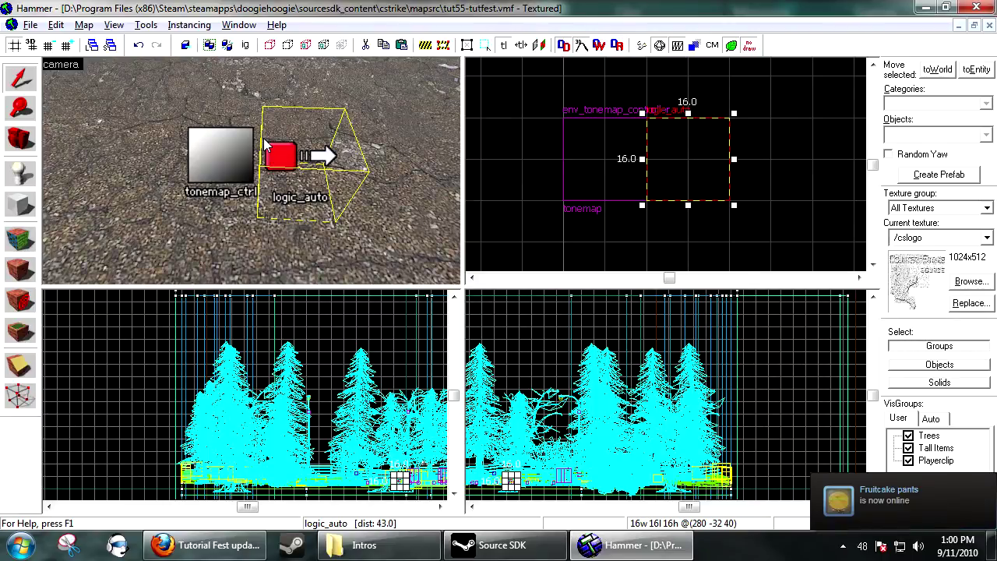
pyautogui.doubleClick(265, 144)
pyautogui.click(308, 122)
pyautogui.moveTo(602, 93); pyautogui.dragTo(740, 43)
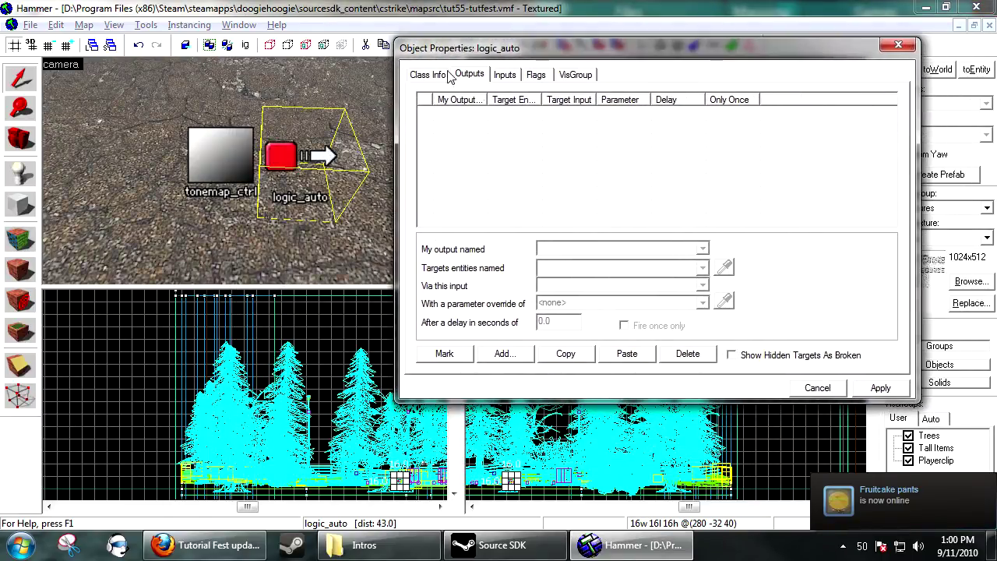
pyautogui.click(504, 353)
pyautogui.click(703, 249)
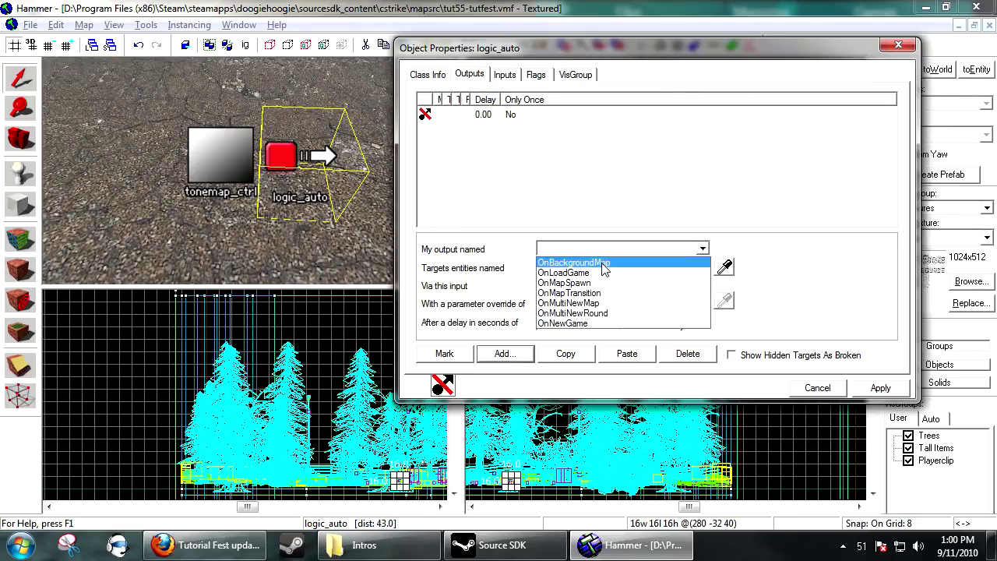
pyautogui.click(568, 282)
# Target the OnMapSpawn output at the tonemap entity through the SetBloomScale input with a parameter override of .8.
pyautogui.click(724, 267)
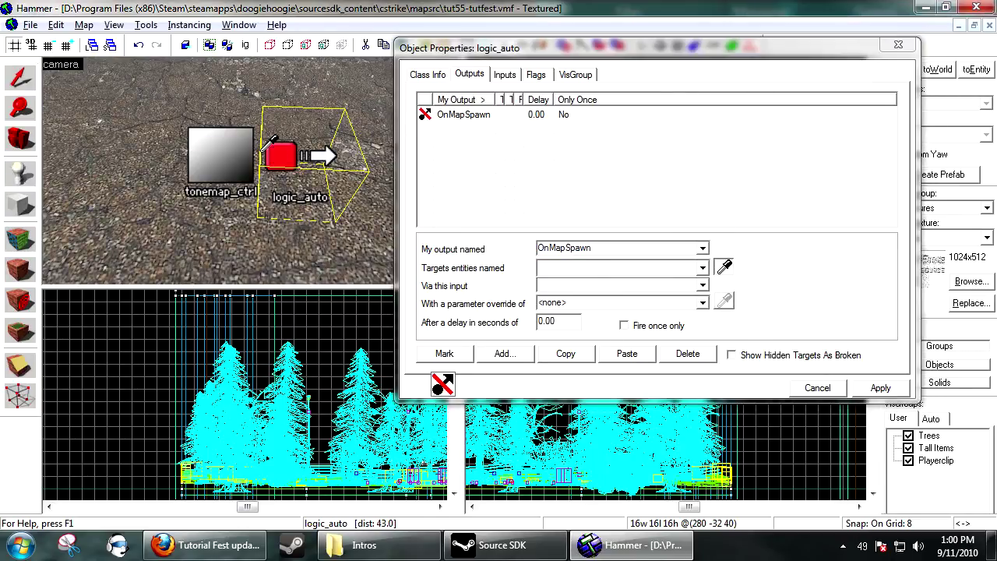
pyautogui.click(269, 140)
pyautogui.click(703, 285)
pyautogui.scroll(-1, 615, 319)
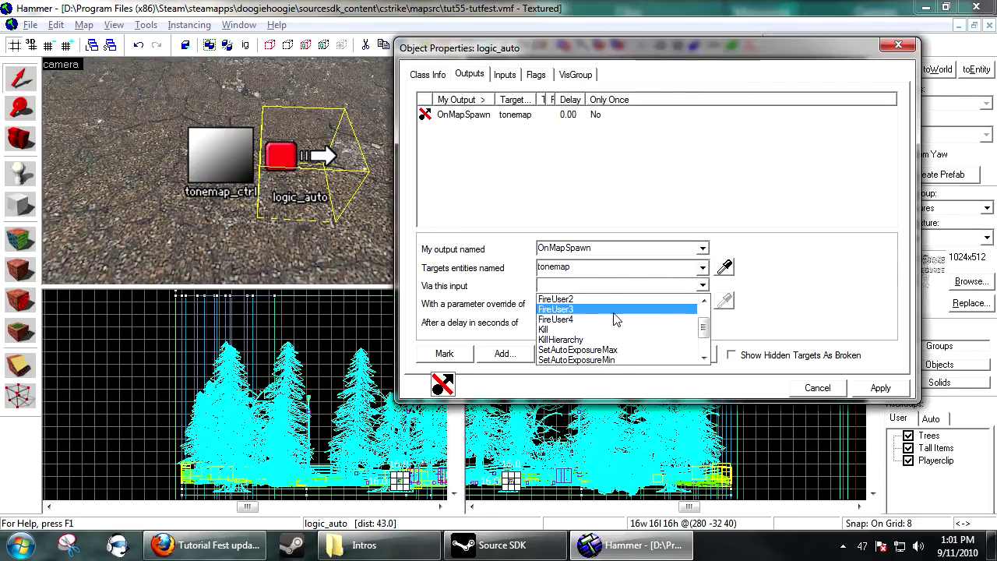
pyautogui.scroll(1, 651, 328)
pyautogui.scroll(-3, 646, 331)
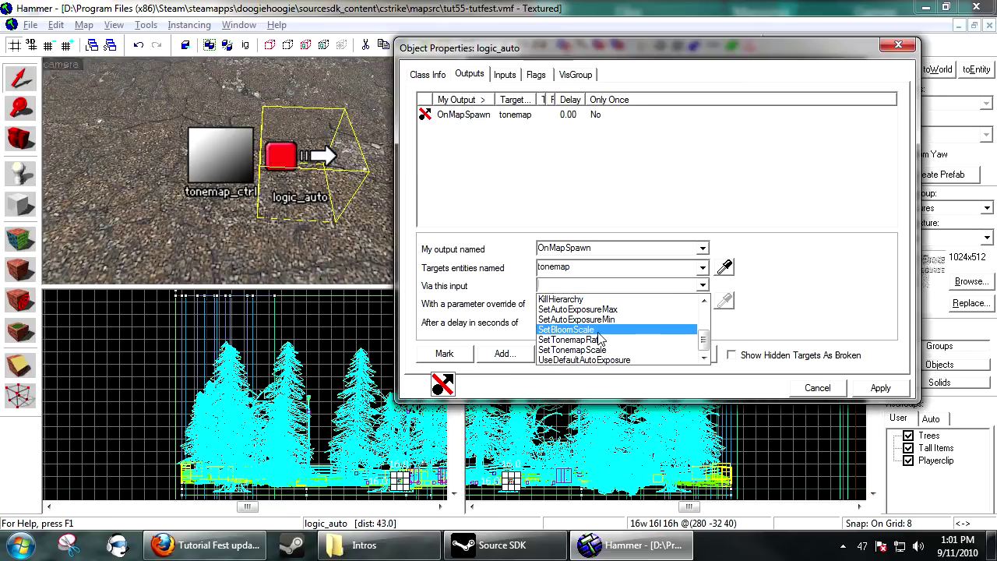
pyautogui.click(602, 330)
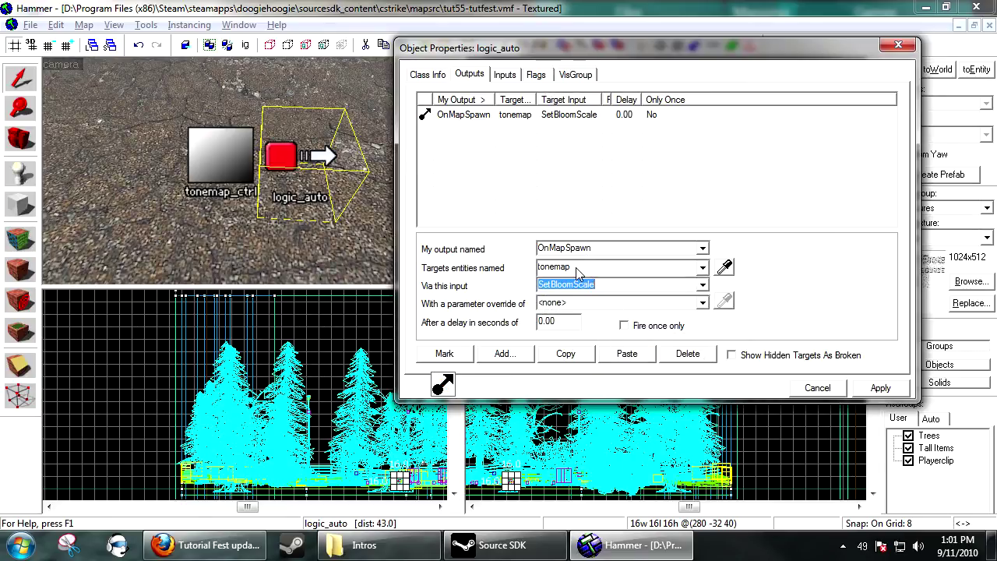
pyautogui.moveTo(578, 302); pyautogui.dragTo(478, 309)
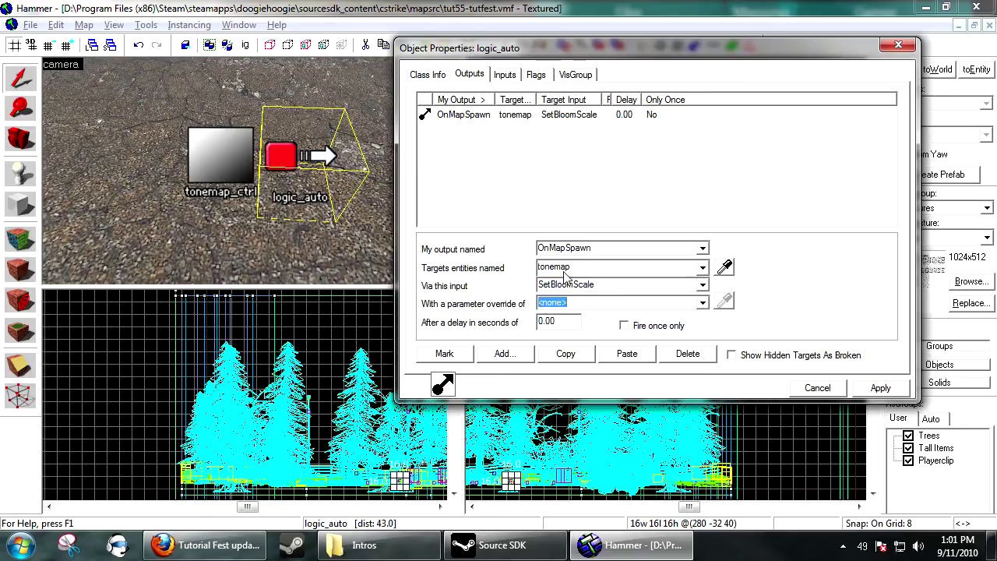
pyautogui.write('.8')
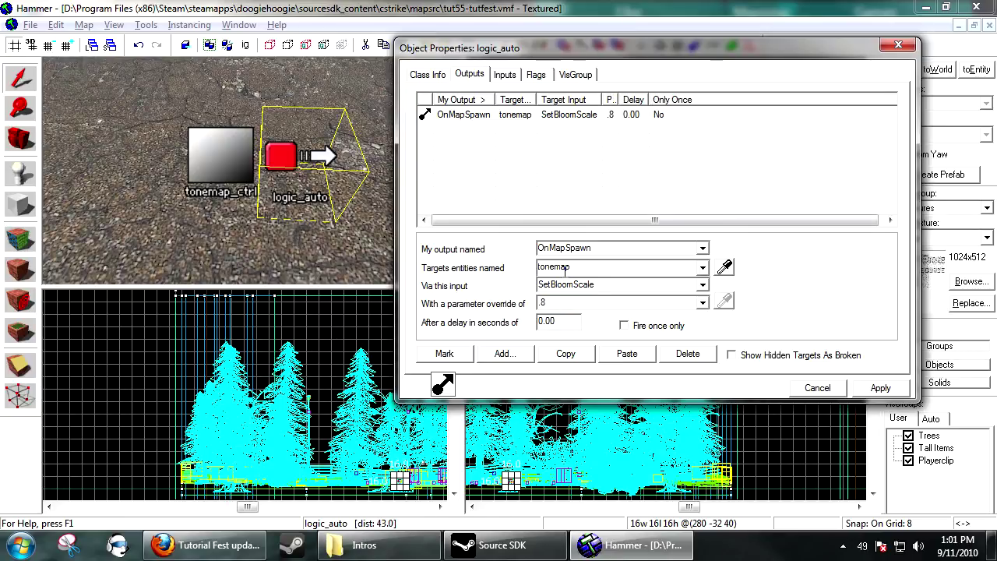
pyautogui.click(586, 117)
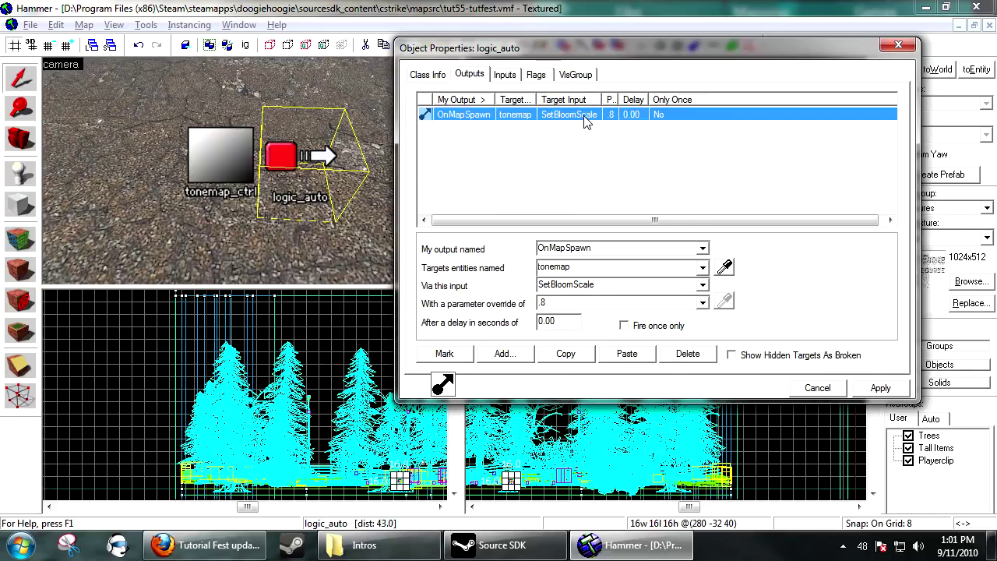
# Add a second OnMapSpawn output that targets tonemap through SetAutoExposureMax with a parameter override of 5.
pyautogui.click(504, 354)
pyautogui.click(606, 248)
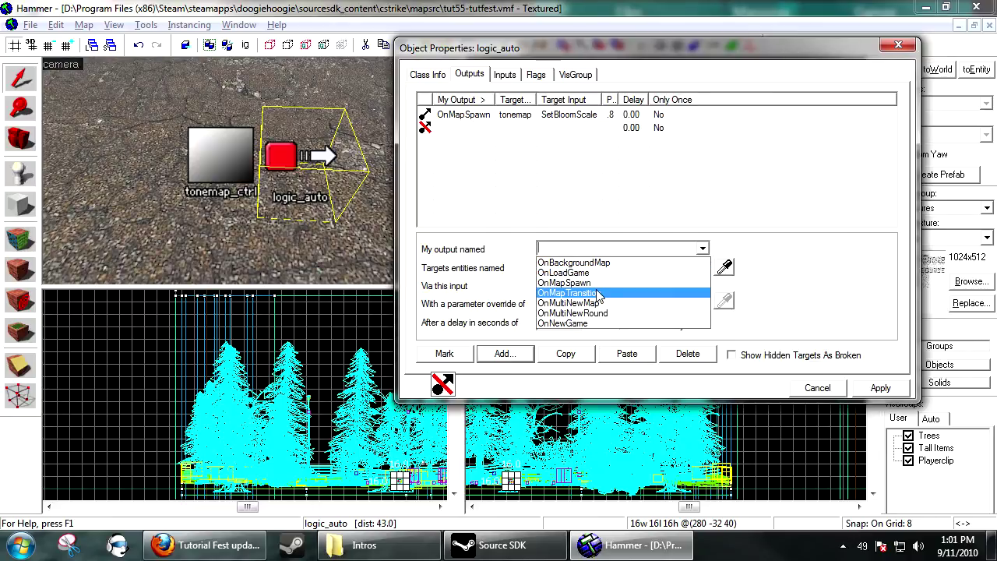
pyautogui.click(593, 282)
pyautogui.click(726, 267)
pyautogui.click(222, 156)
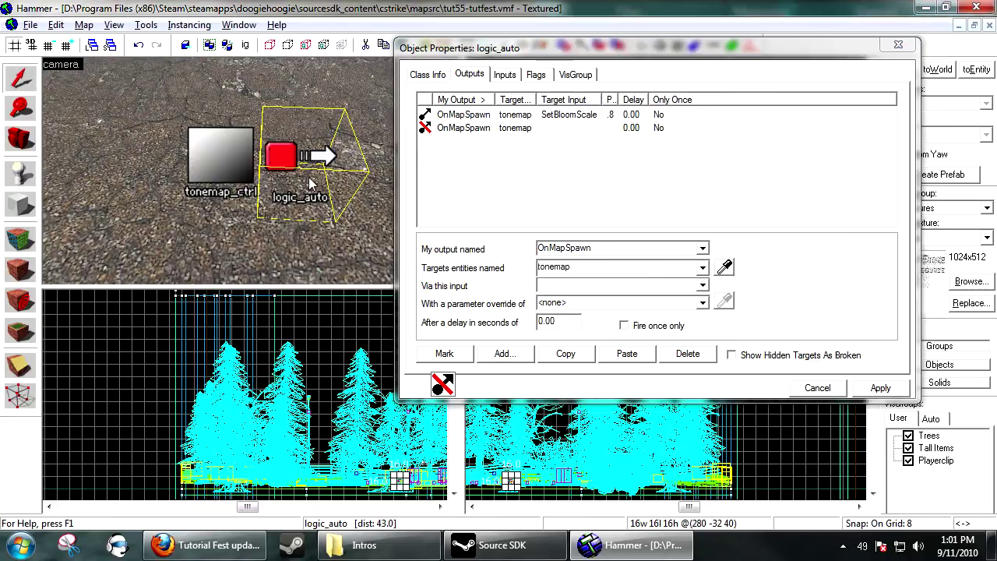
pyautogui.click(702, 286)
pyautogui.scroll(-3, 623, 331)
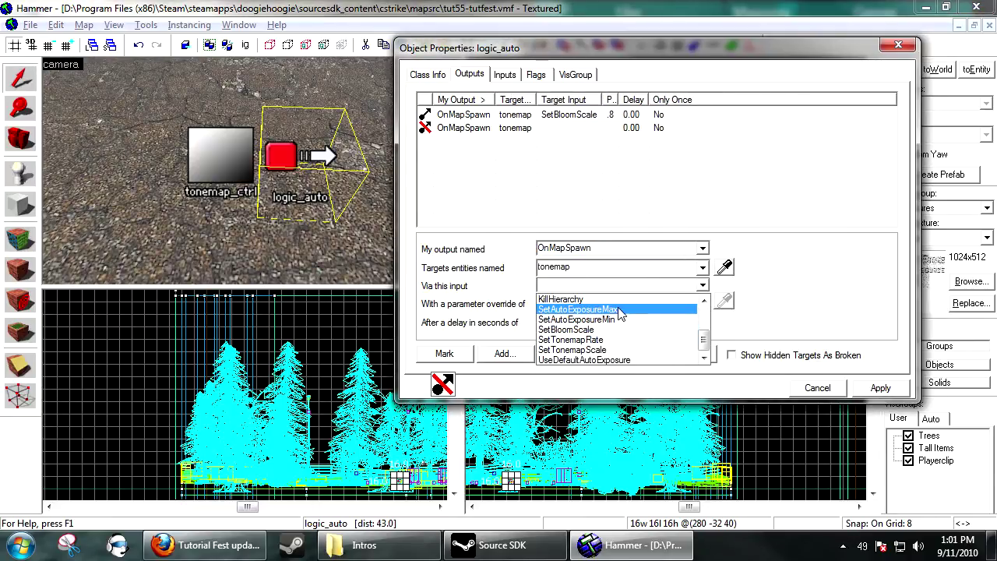
pyautogui.click(612, 310)
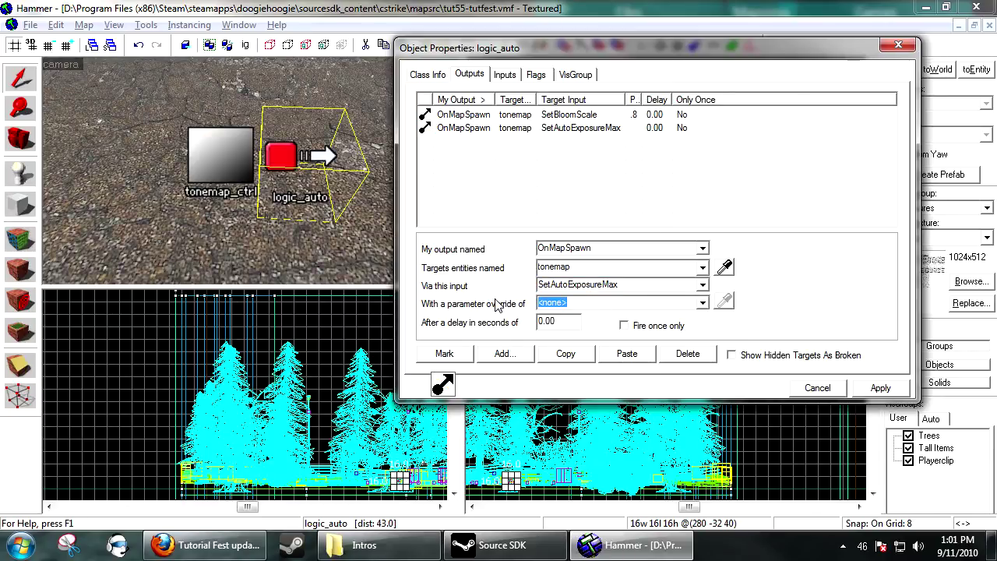
pyautogui.write('6')
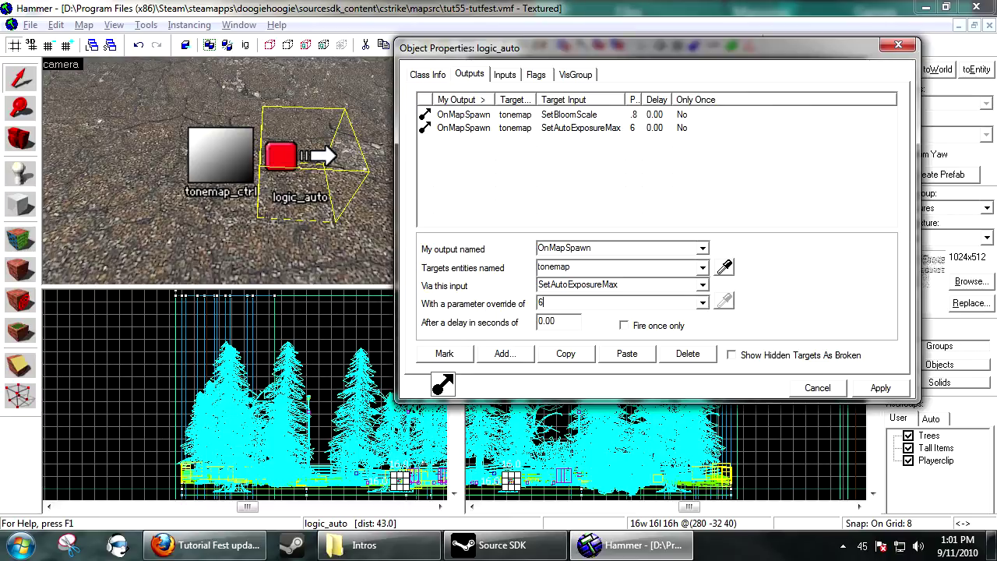
pyautogui.moveTo(557, 303); pyautogui.dragTo(523, 302)
# Duplicate the SetAutoExposureMax output, change the copy to SetAutoExposureMin with a parameter of .8, and apply the outputs.
pyautogui.click(566, 353)
pyautogui.click(627, 352)
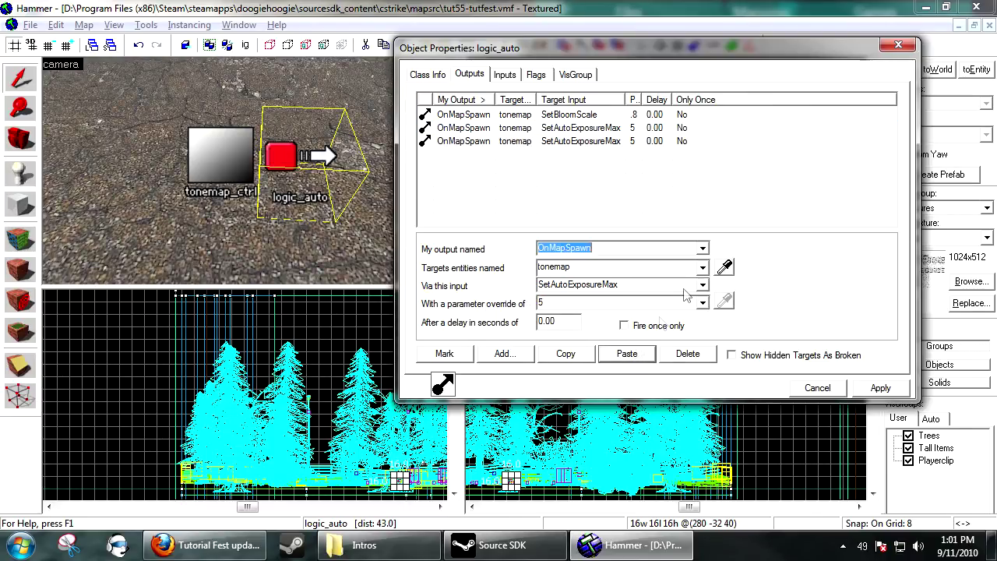
pyautogui.click(701, 284)
pyautogui.click(653, 319)
pyautogui.press('Tab')
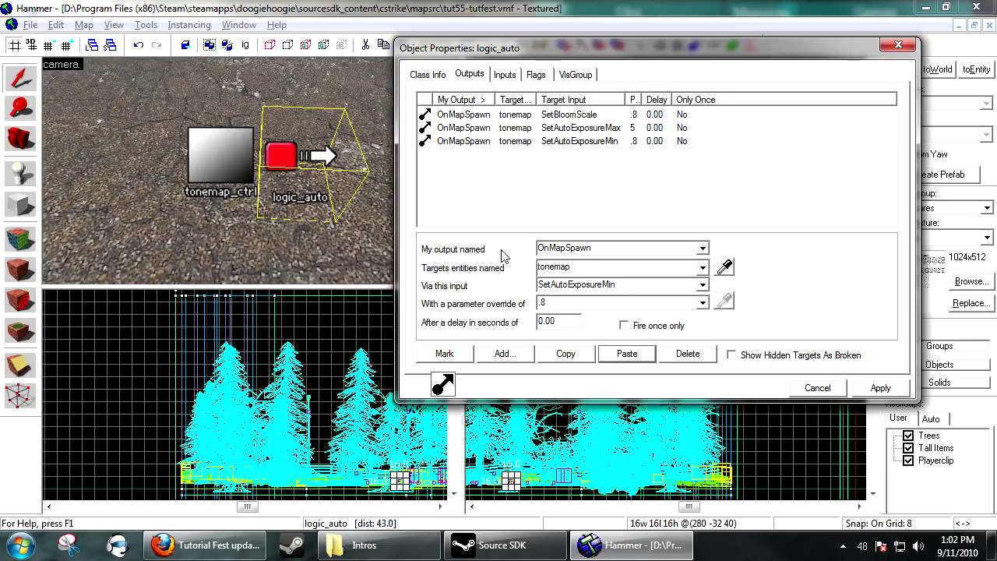
pyautogui.click(880, 388)
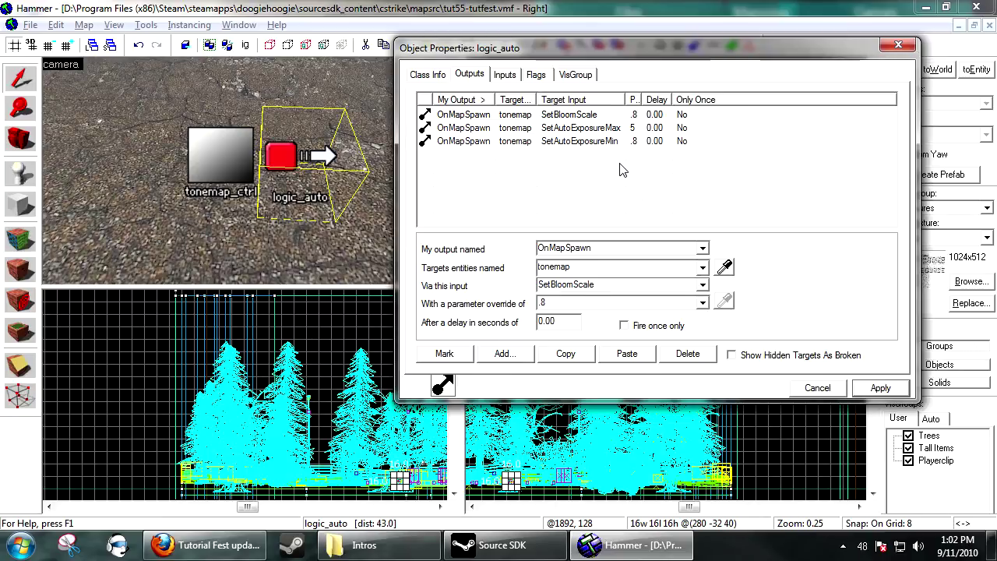
# Try a parameter override of 1.2 on the SetBloomScale output, and restore it to .8.
pyautogui.click(609, 115)
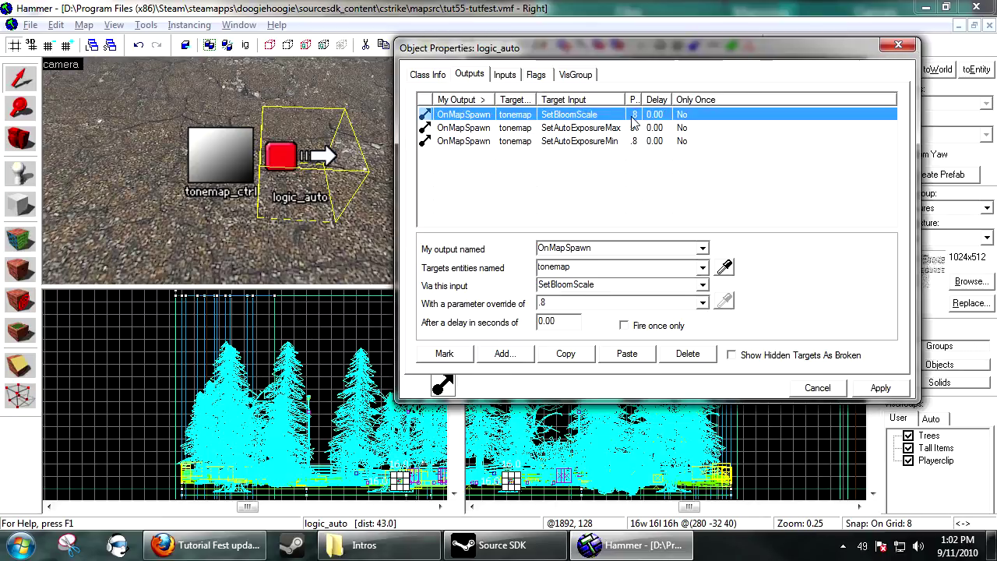
pyautogui.doubleClick(560, 304)
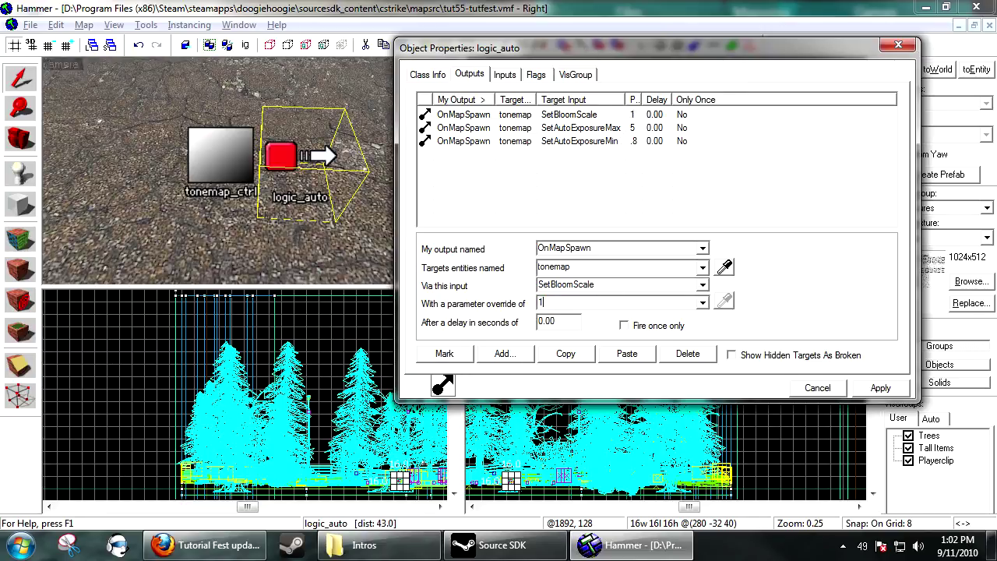
pyautogui.write('.2')
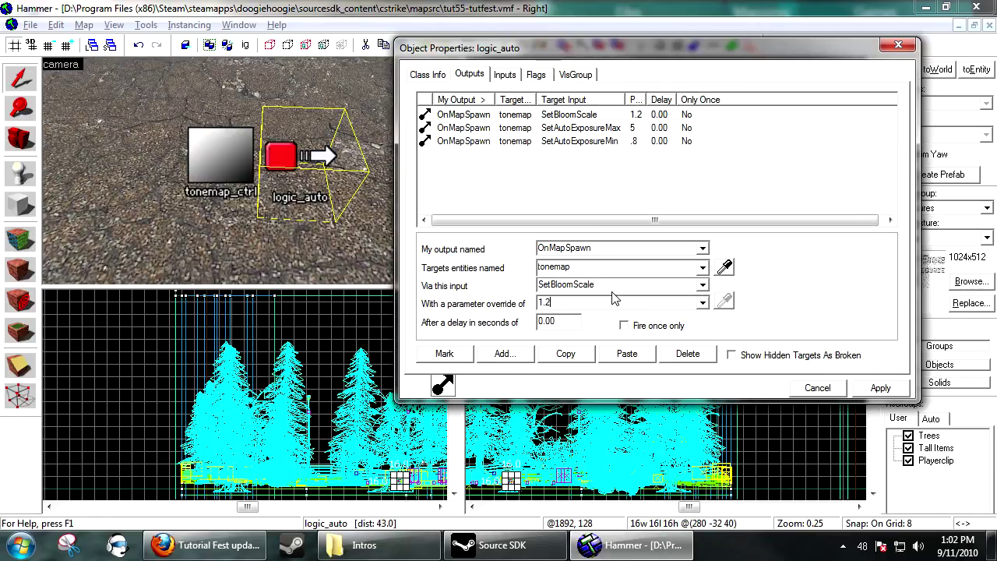
pyautogui.press('BackSpace')
pyautogui.press('BackSpace')
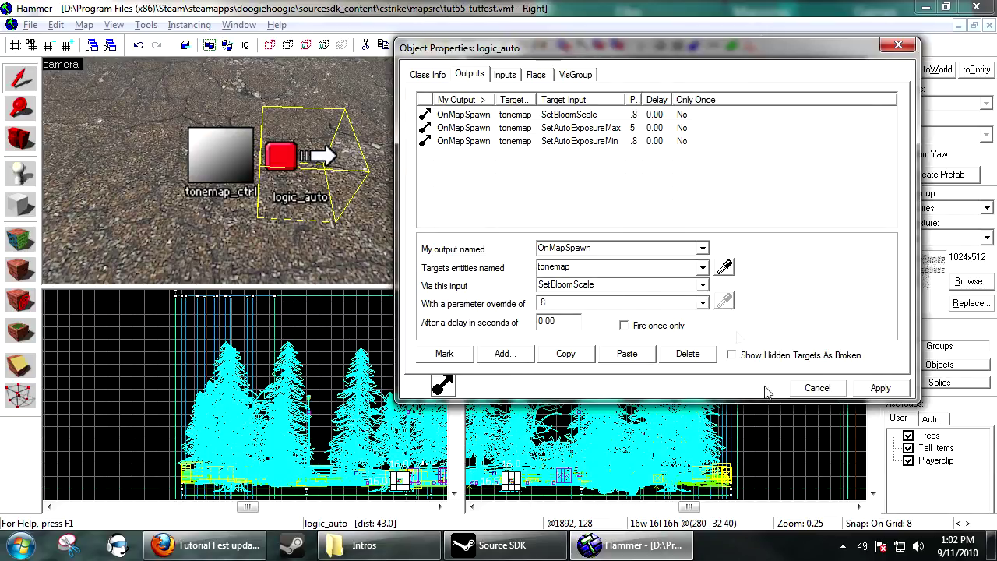
# Close the logic_auto properties and compile the map with the Sylvan Compile FINAL!!! configuration.
pyautogui.click(835, 387)
pyautogui.click(752, 186)
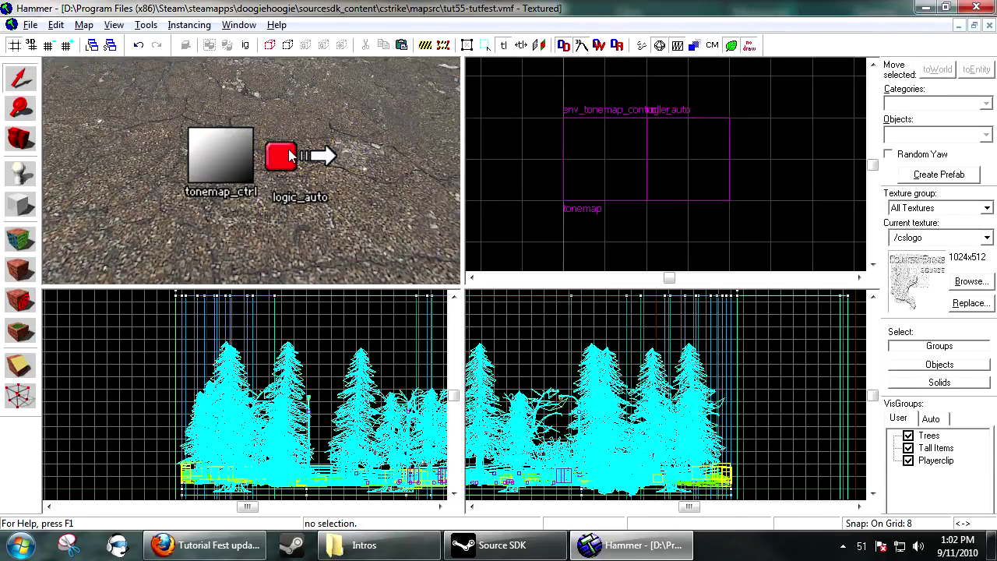
pyautogui.scroll(-5, 288, 150)
pyautogui.press('F9')
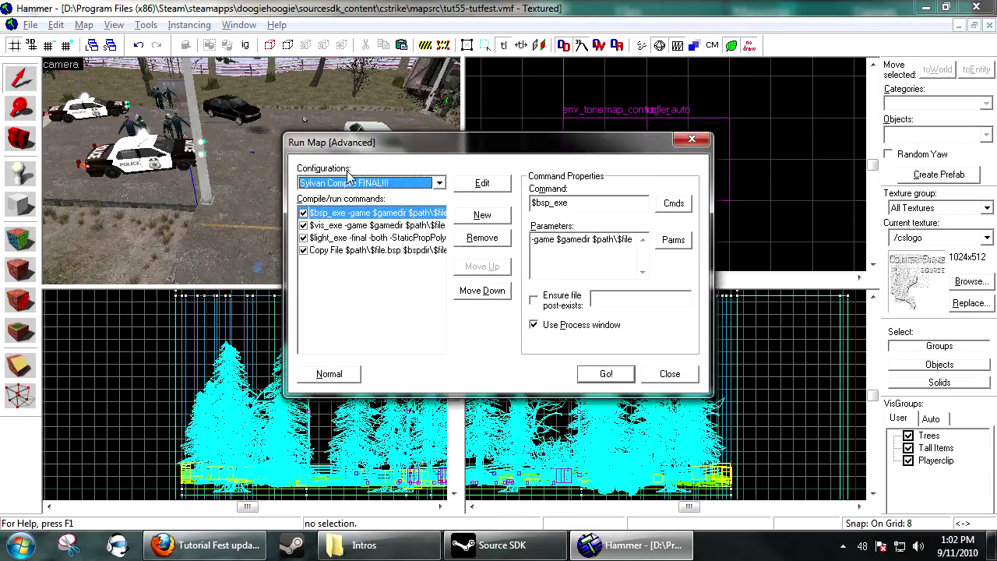
pyautogui.click(604, 375)
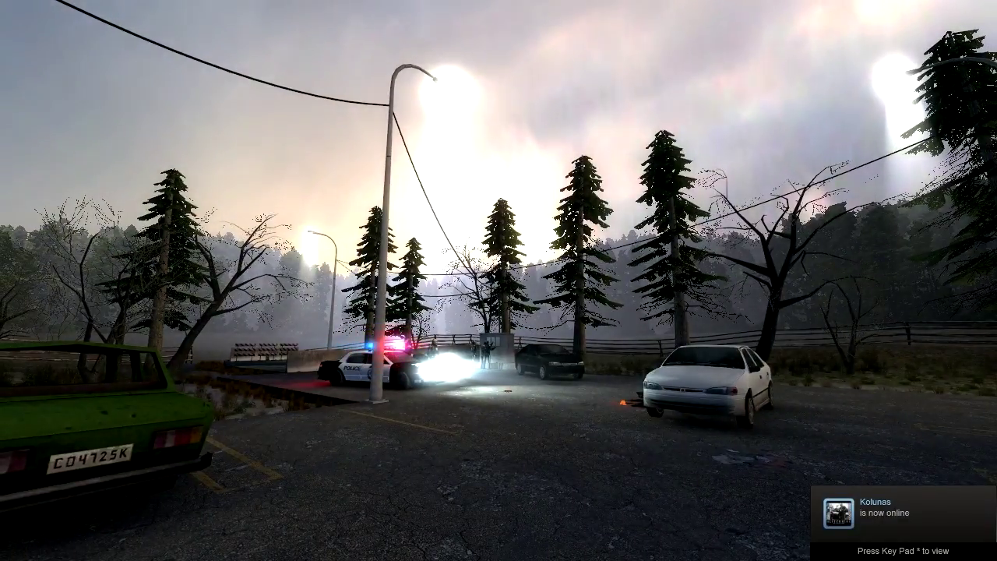
# In the game console, run ent_fire tonemap setautoexposuremax 2 and return to the game view.
pyautogui.press('`')
pyautogui.write('ent')
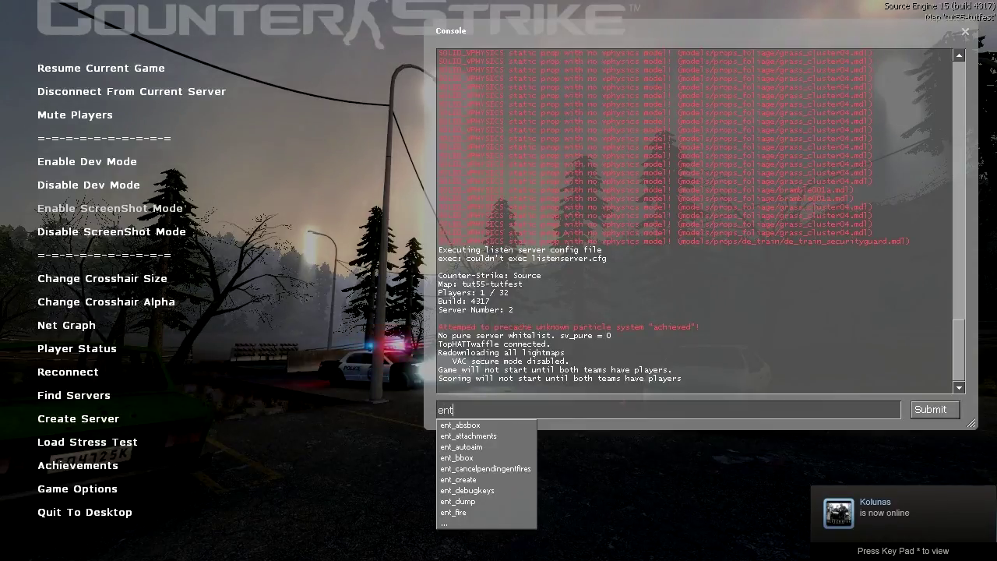
pyautogui.write('_')
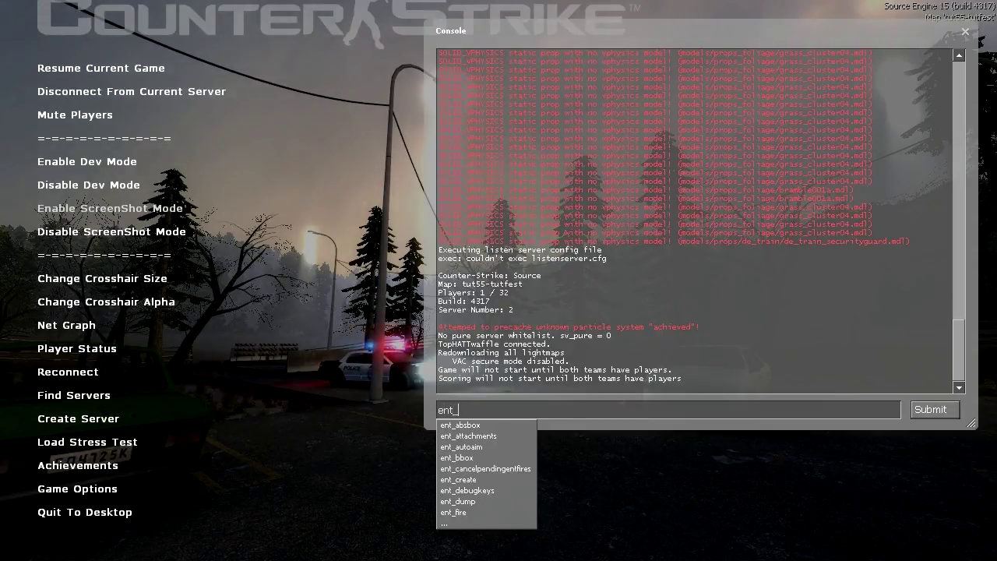
pyautogui.write('fire tonemap')
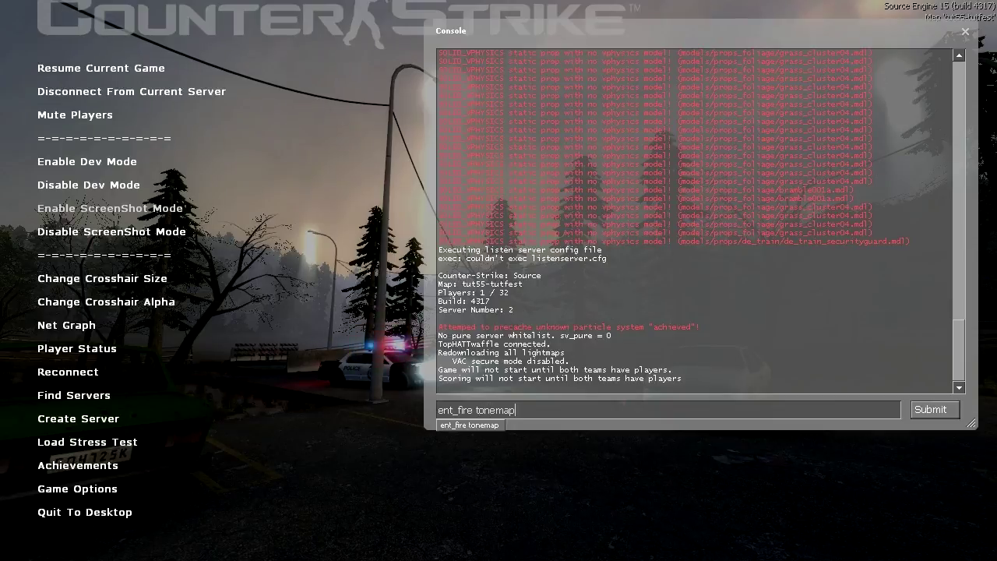
pyautogui.write(' setautoexposuremax 2')
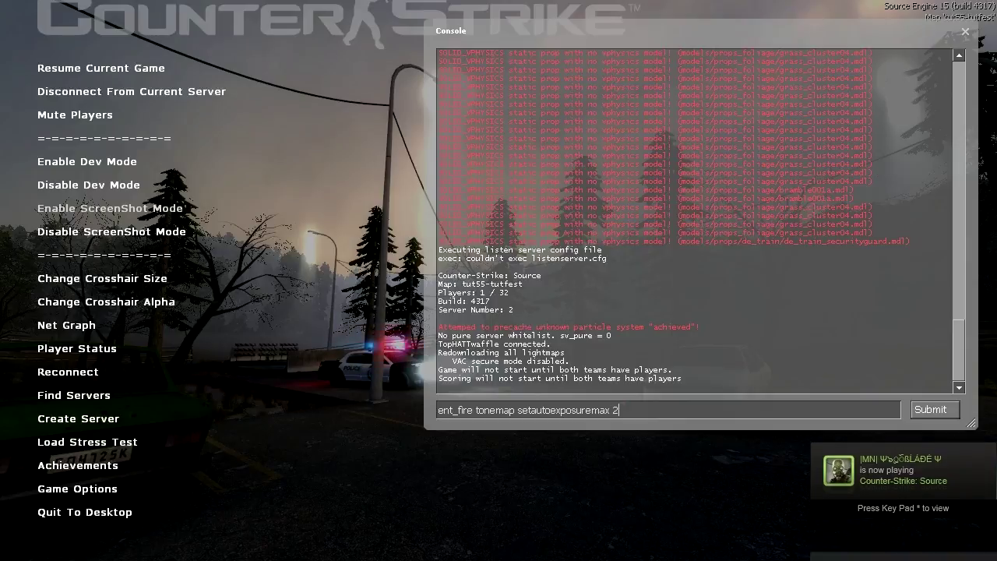
pyautogui.press('Return')
pyautogui.press('Escape')
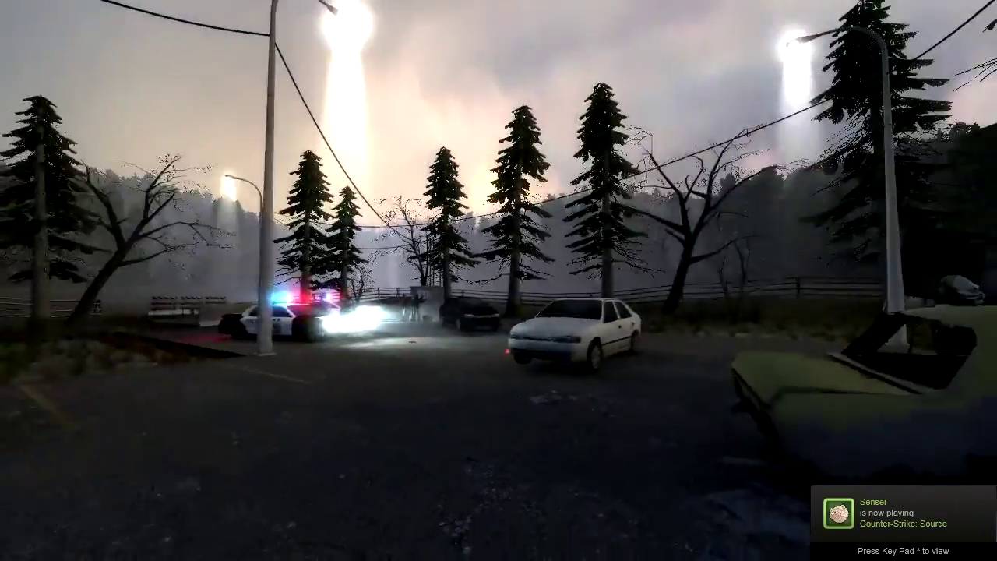
# Reuse the previous console command to set the tonemap entity's maximum auto exposure to 1, and return to the game.
pyautogui.press('`')
pyautogui.press('Up')
pyautogui.press('BackSpace')
pyautogui.write('1')
pyautogui.press('Return')
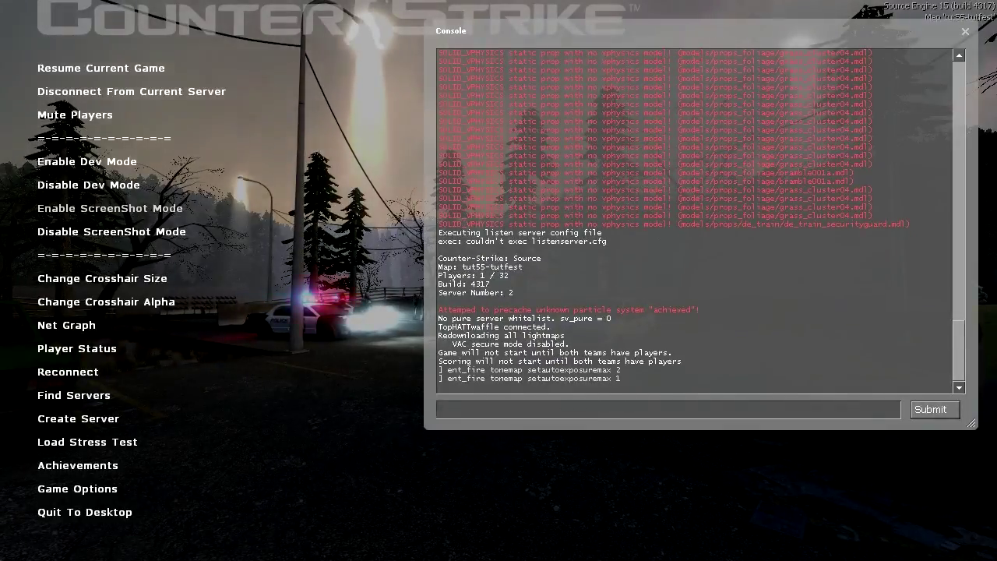
pyautogui.press('`')
# Fire setautoexposuremax on tonemap from the console with the extreme value 50, and return to the game.
pyautogui.press('`')
pyautogui.press('Up')
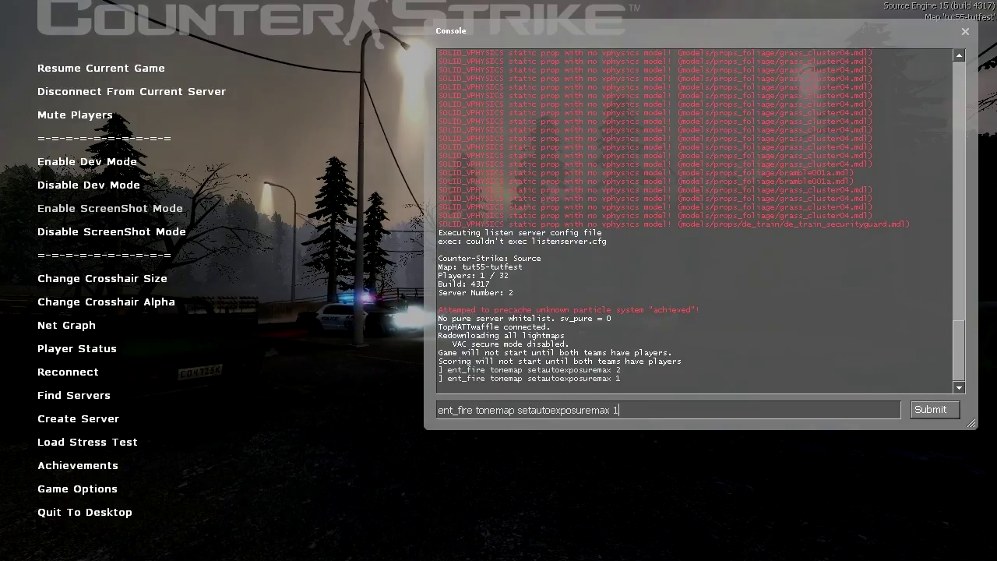
pyautogui.press('BackSpace')
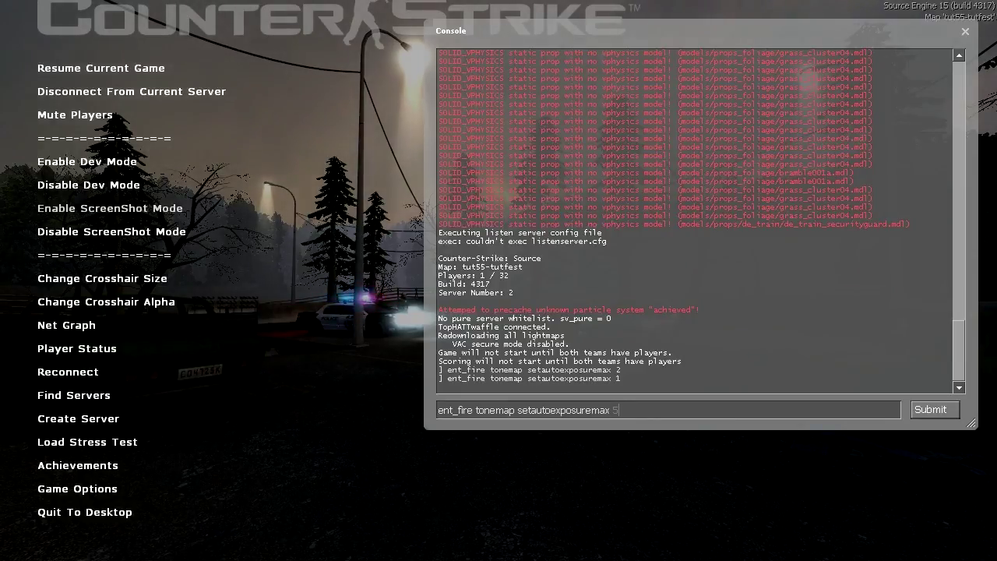
pyautogui.write('5')
pyautogui.press('Return')
pyautogui.press('`')
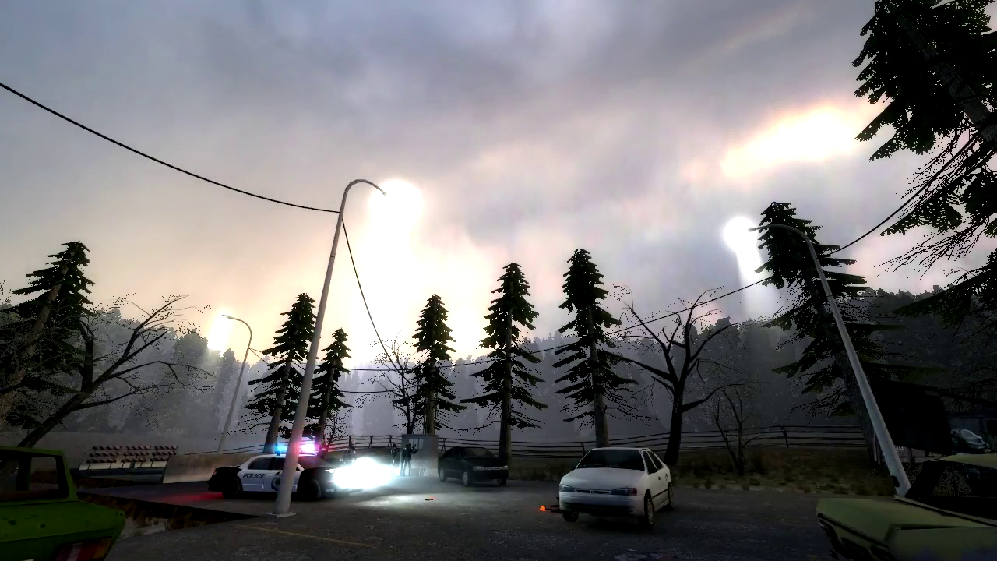
# Set the tonemap entity's maximum auto exposure back to 2 from the console, and walk forward through the parking lot.
pyautogui.press('`')
pyautogui.press('Up')
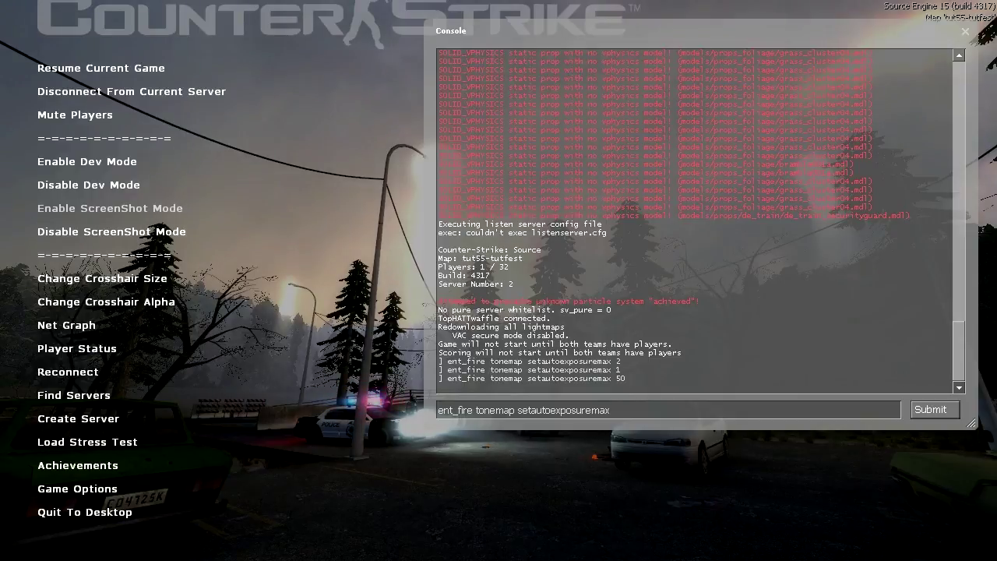
pyautogui.write('2')
pyautogui.press('Return')
pyautogui.press('`')
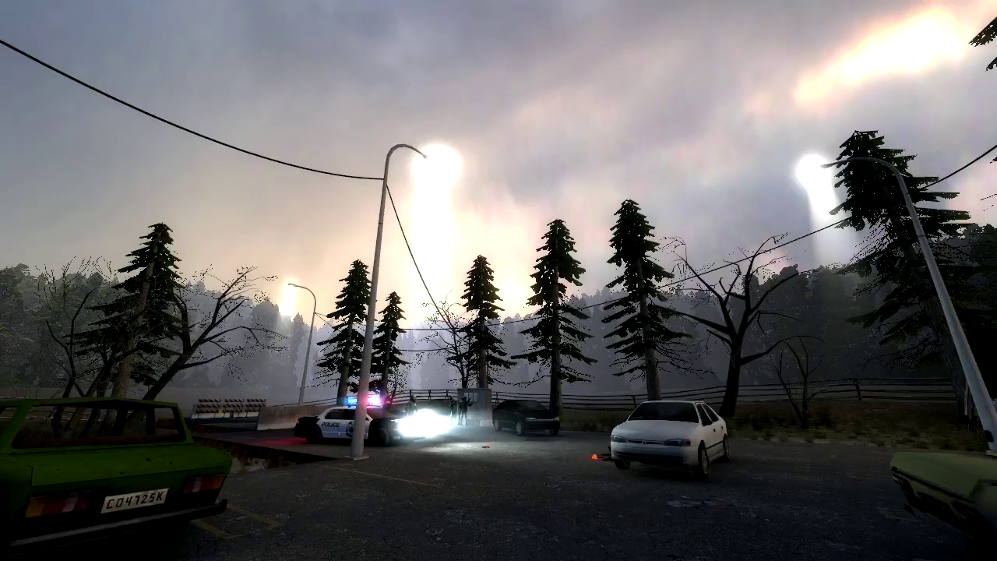
pyautogui.press('w')
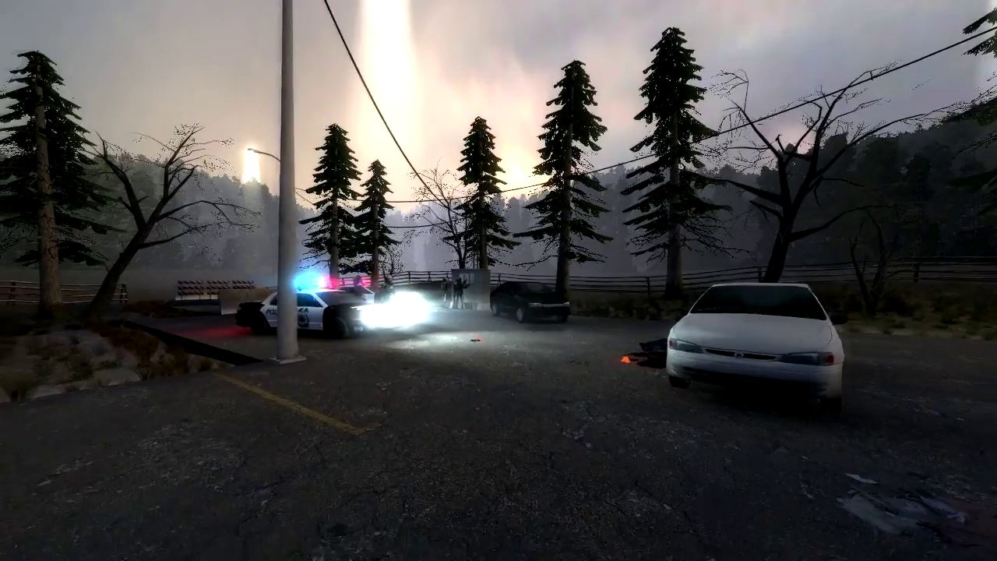
# Set the tonemap entity's maximum auto exposure to .5 from the console by reusing the previous ent_fire command.
pyautogui.press('`')
pyautogui.press('Up')
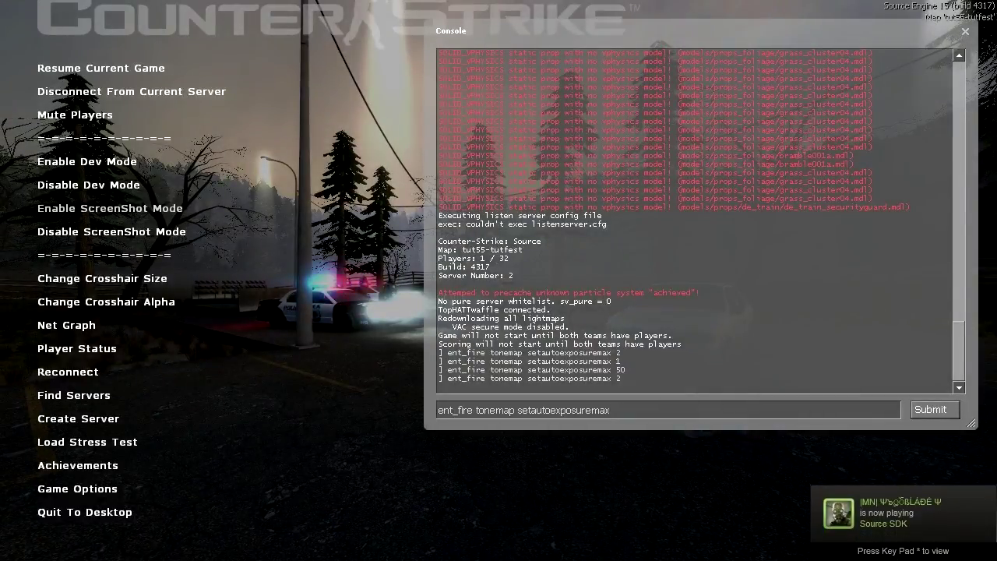
pyautogui.write('.5')
pyautogui.press('Return')
# Rework the recalled console command into ent_fire tonemap setautoexposuremin .2, run it, and return to the game.
pyautogui.press('Up')
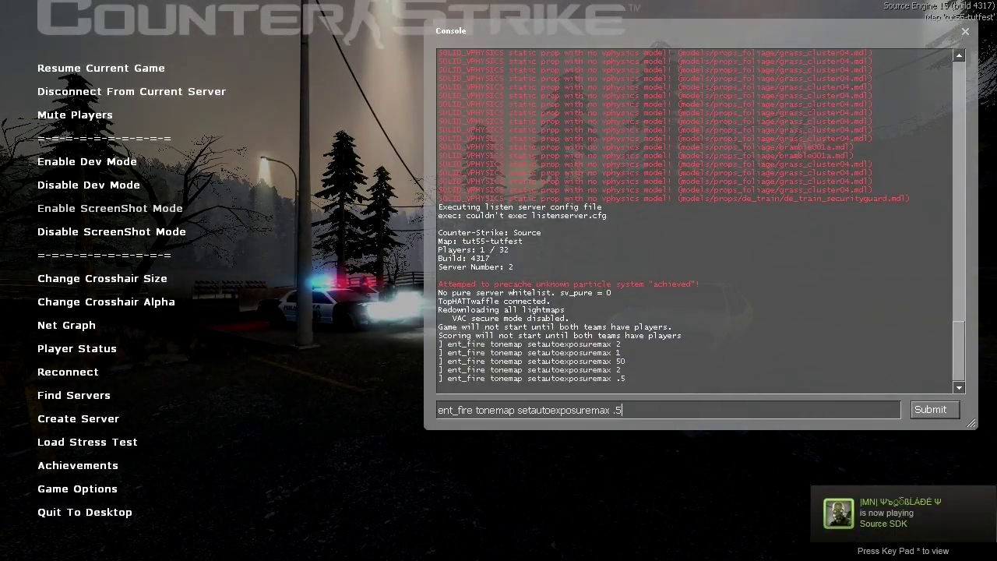
pyautogui.press('BackSpace')
pyautogui.press('BackSpace')
pyautogui.press('BackSpace')
pyautogui.press('BackSpace')
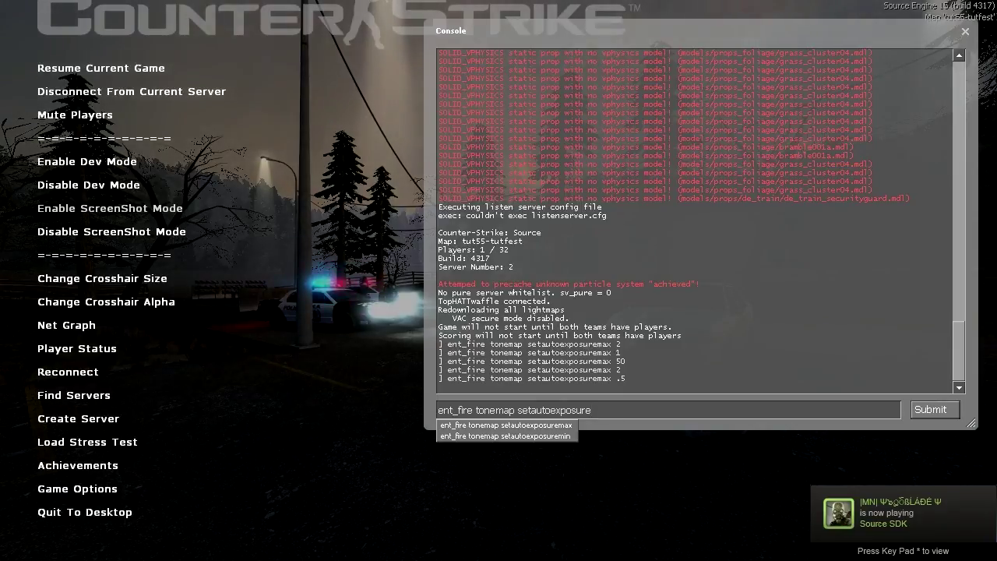
pyautogui.write('max')
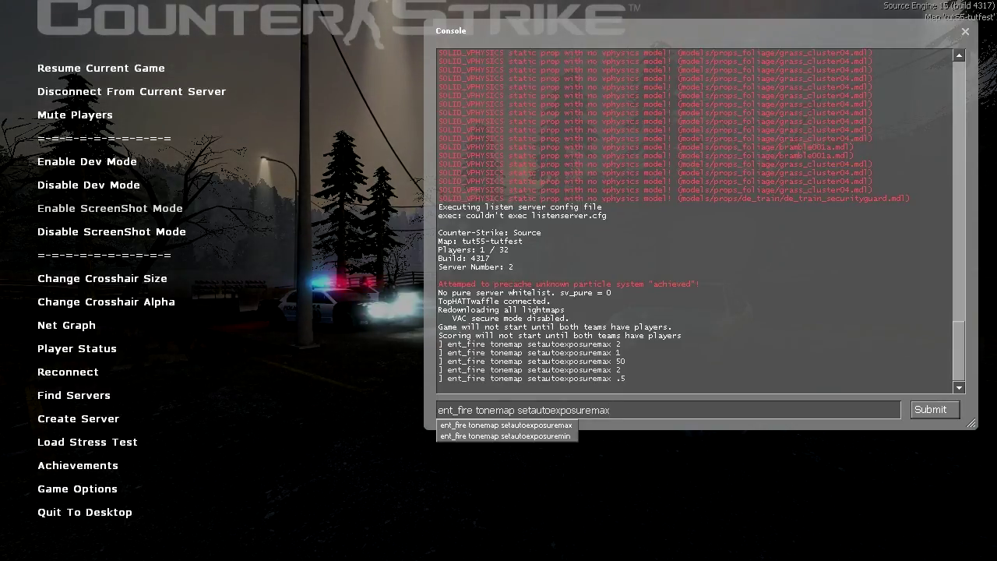
pyautogui.write(' .')
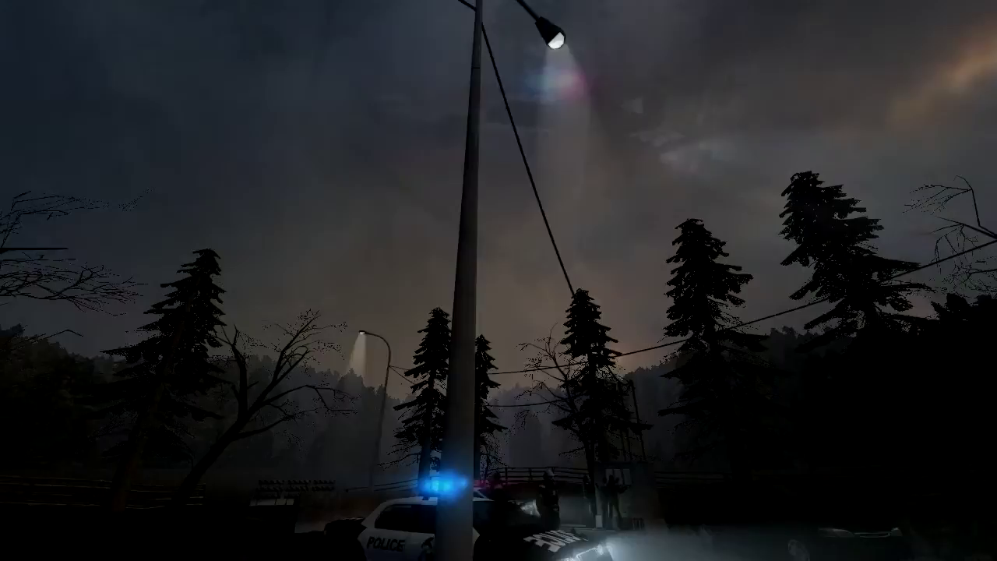
# Recall the last minimum-exposure command in the console without running it, then return to the game and walk forward to inspect the lighting.
pyautogui.press('`')
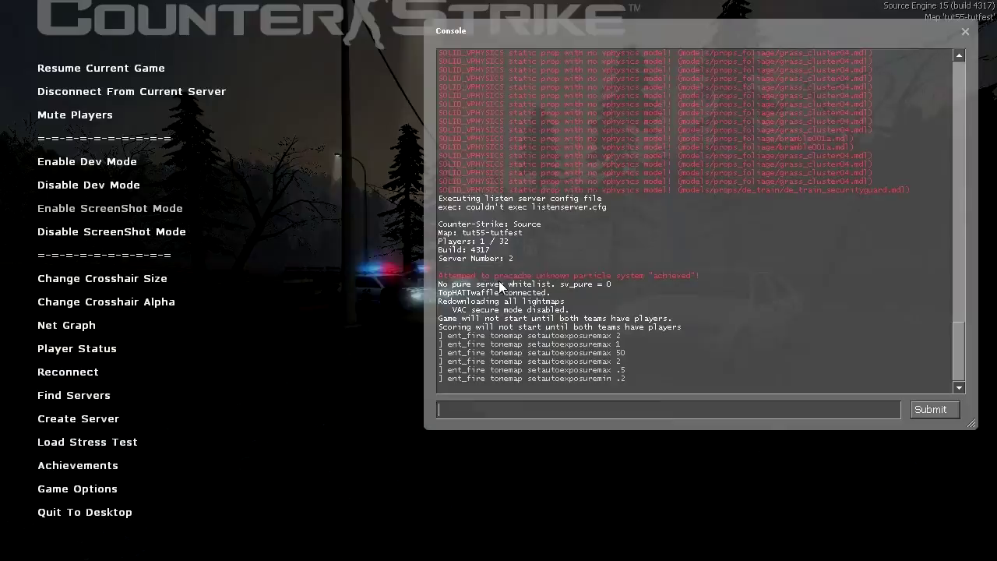
pyautogui.press('Up')
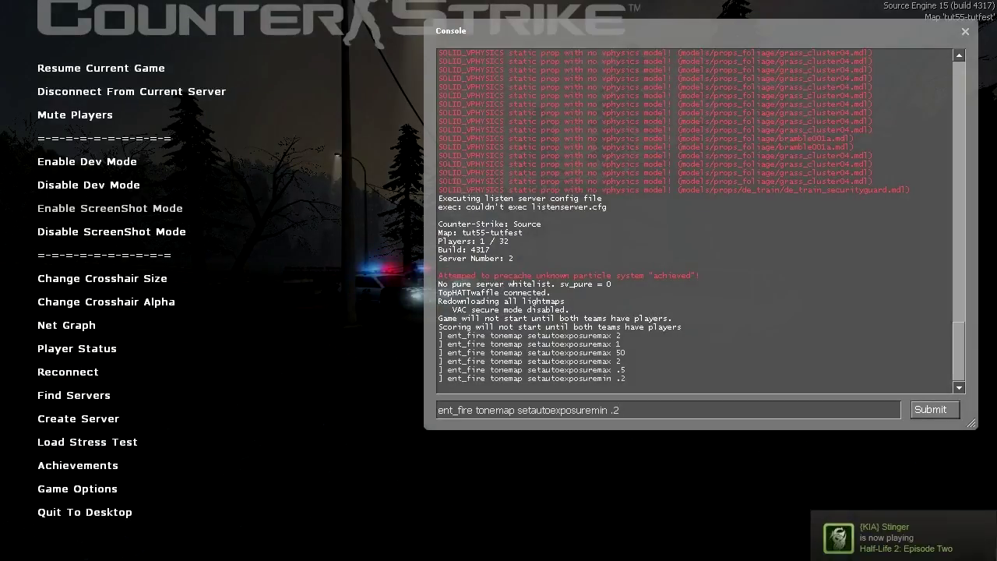
pyautogui.press('`')
pyautogui.press('w')
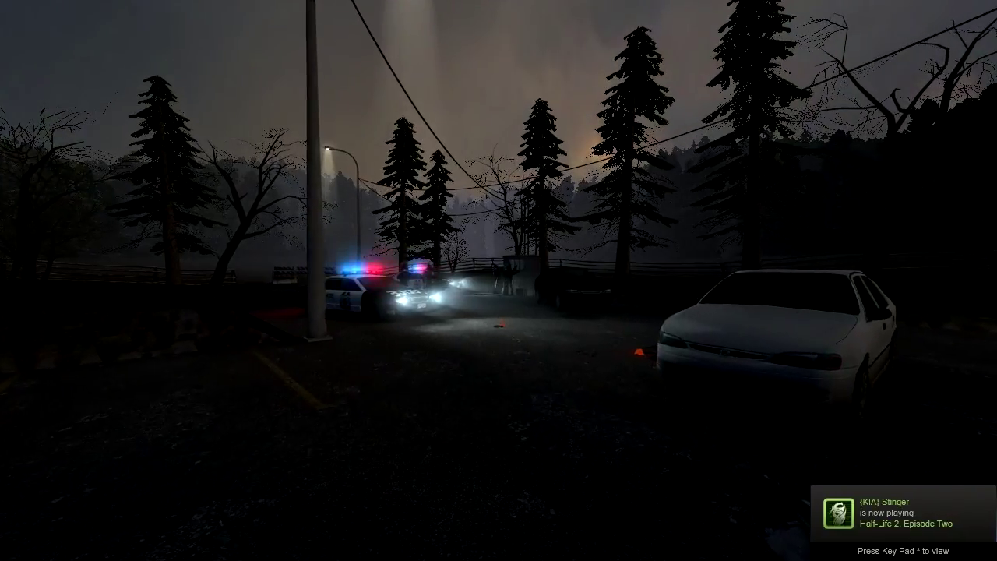